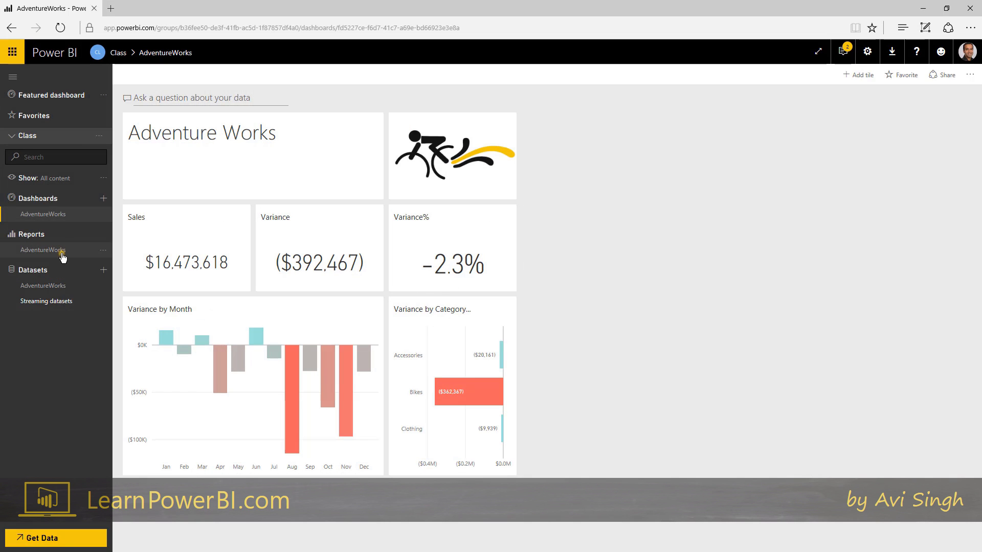
# Step: Preview the finished AdventureWorks report in Power BI service, then go back to the dashboard
pyautogui.click(61, 255)
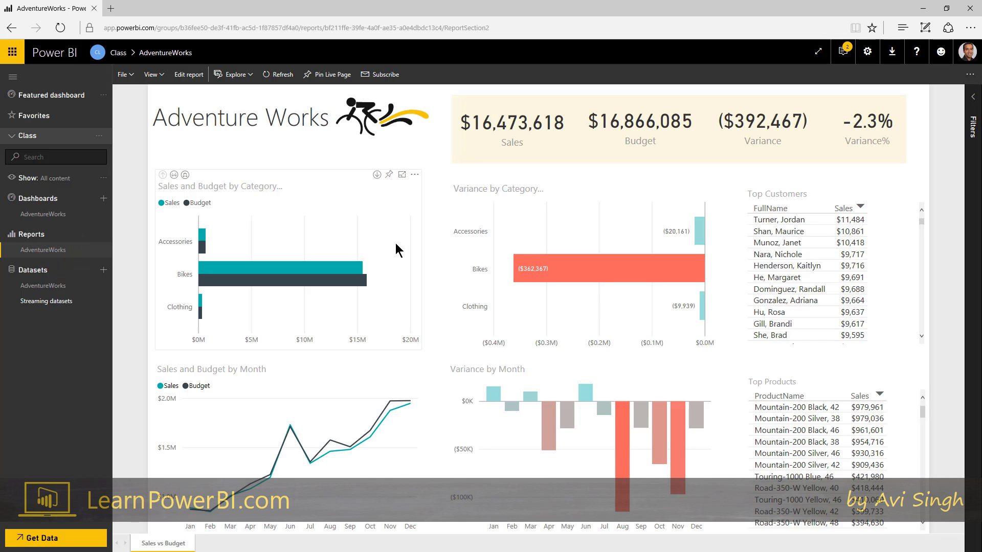
pyautogui.click(56, 217)
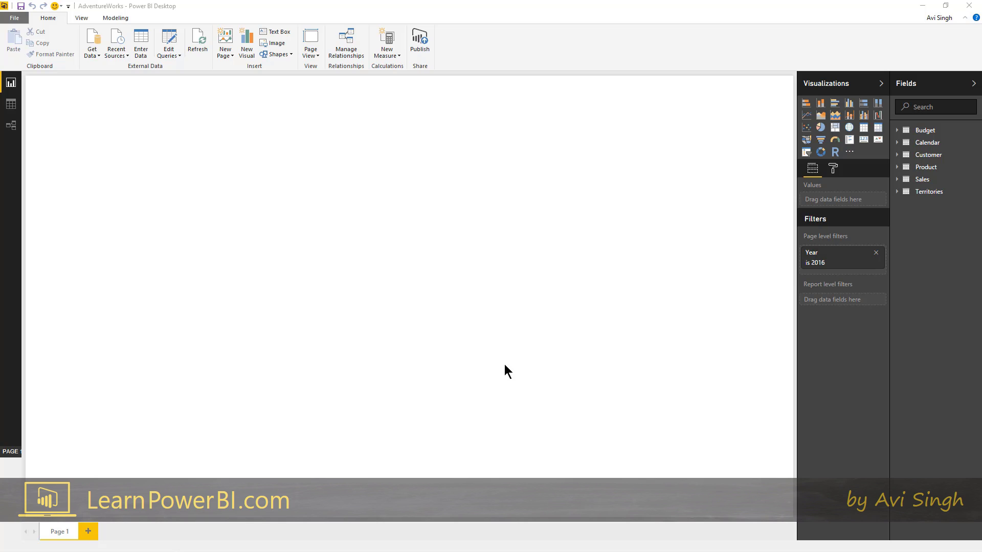
# Step: Expand the Sales table's fields and drag the finished report window aside for reference
pyautogui.click(896, 180)
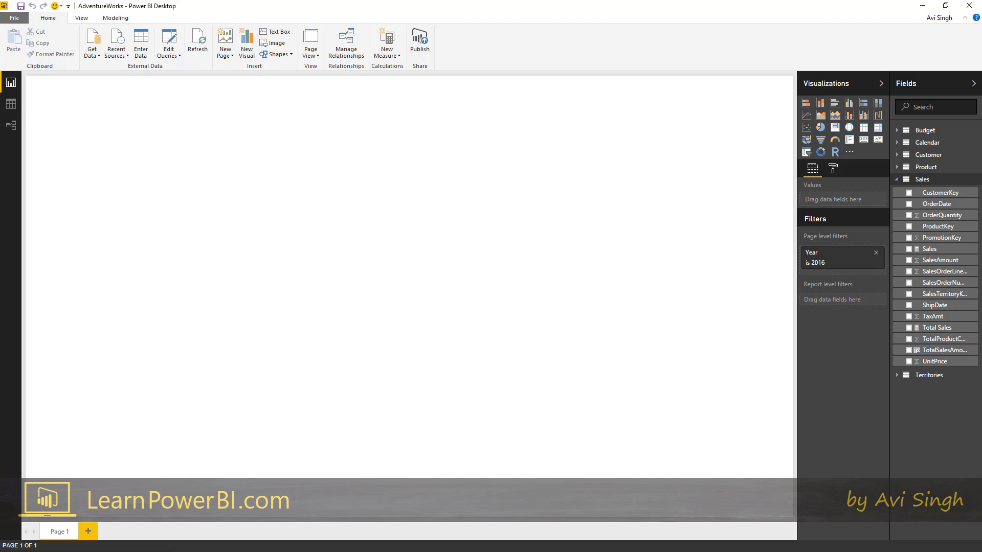
pyautogui.moveTo(981, 132); pyautogui.dragTo(568, 61)
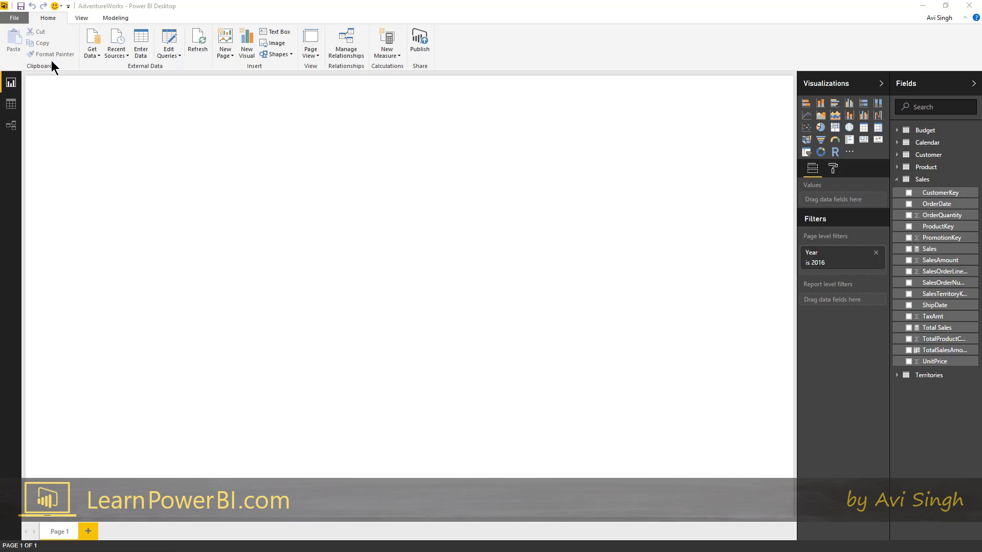
# Step: Add a text box reading 'Adventure Works' in 36-point font
pyautogui.click(278, 32)
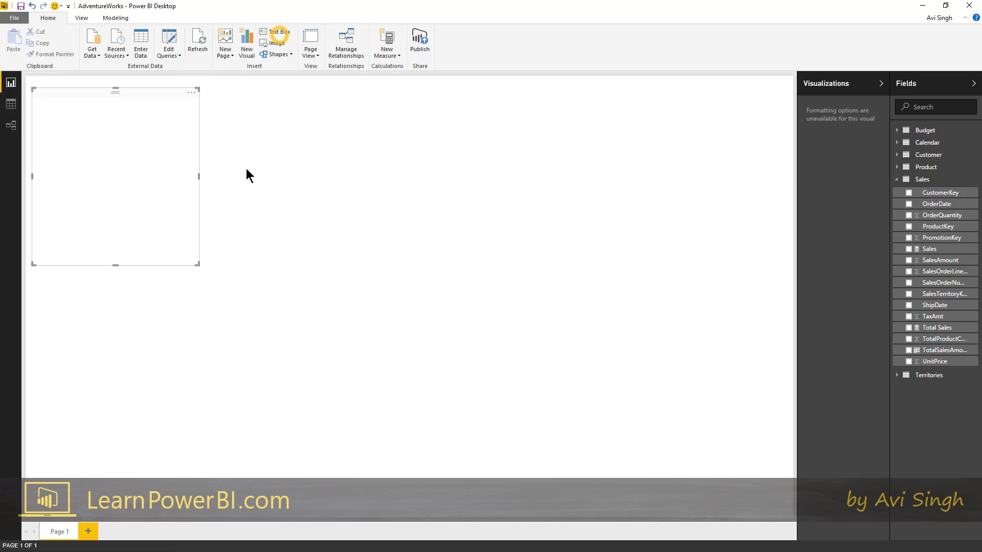
pyautogui.click(85, 204)
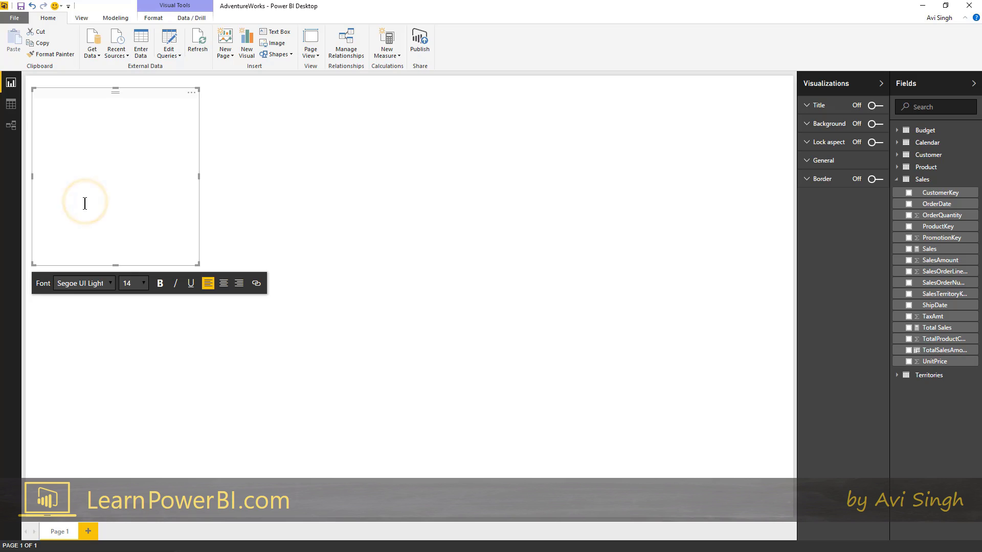
pyautogui.write('Adventure Works')
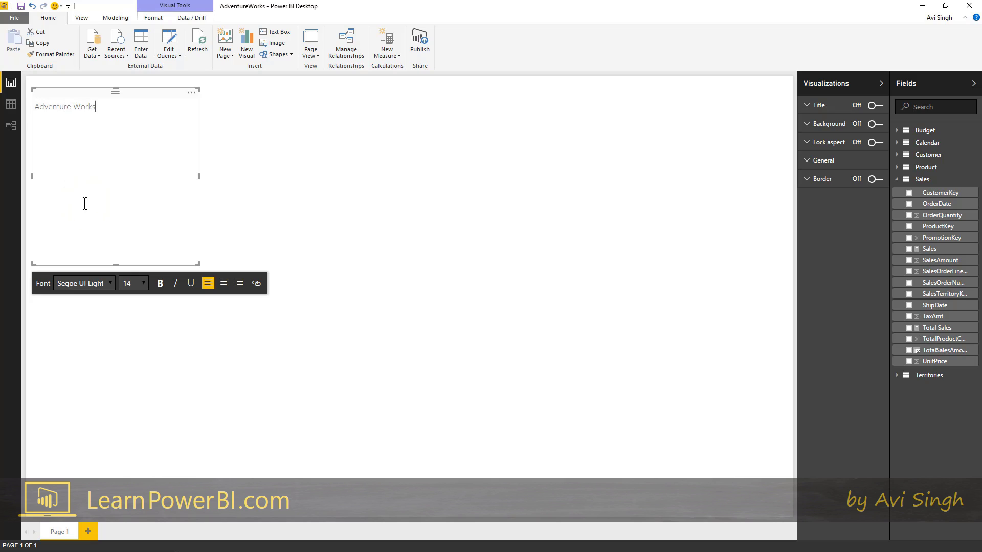
pyautogui.hotkey('ctrl', 'a')
pyautogui.click(143, 284)
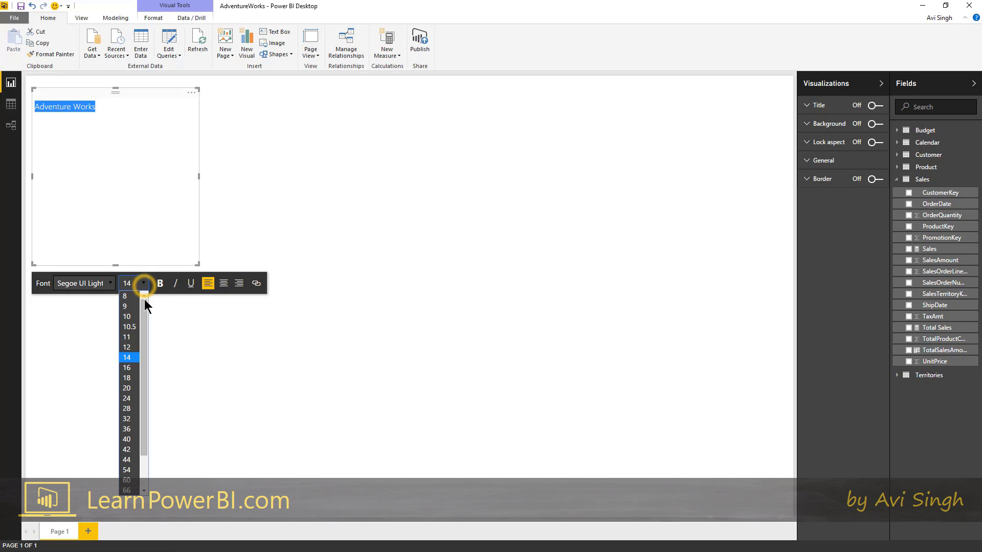
pyautogui.click(133, 429)
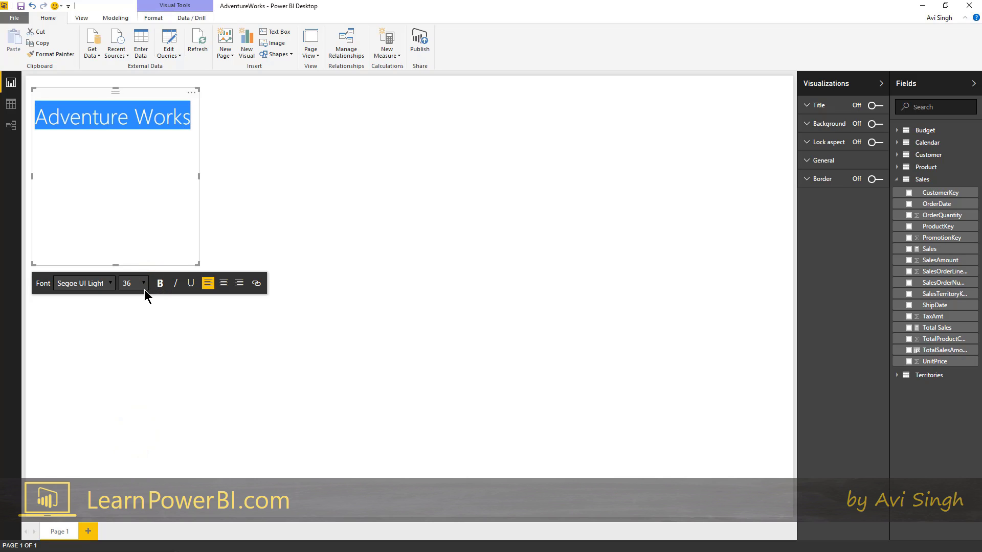
# Step: Shrink the title box to fit its text and move it to the top-left corner
pyautogui.click(175, 318)
pyautogui.click(189, 171)
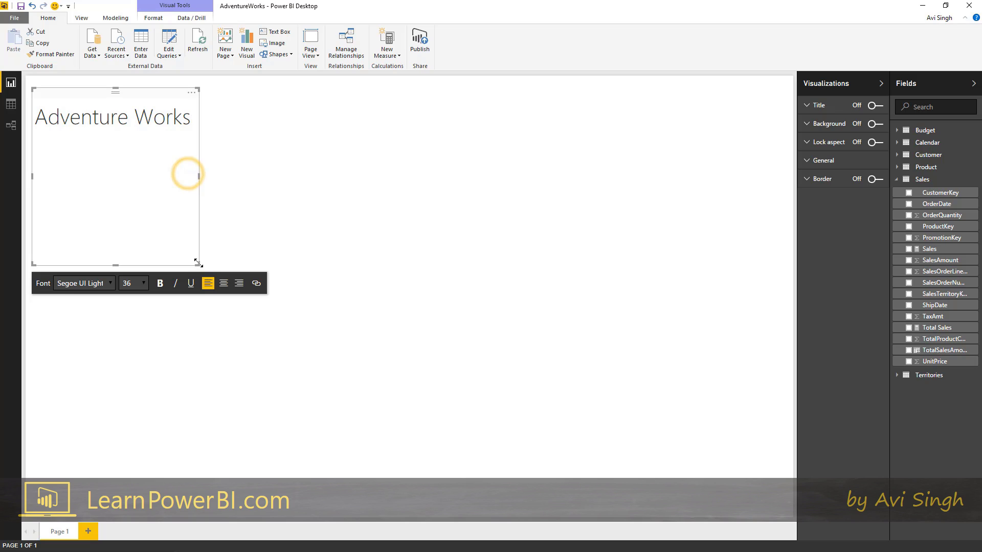
pyautogui.moveTo(197, 263); pyautogui.dragTo(202, 147)
pyautogui.moveTo(158, 92); pyautogui.dragTo(152, 82)
# Step: Insert the image AdventureWorks_Logo.png from C:\TEMP onto the page
pyautogui.click(309, 120)
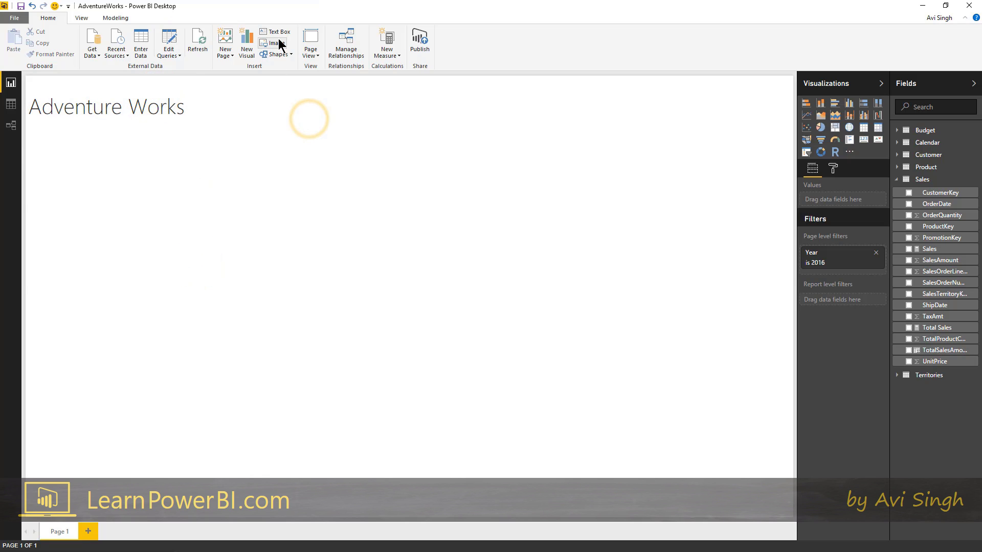
pyautogui.click(162, 85)
pyautogui.click(242, 118)
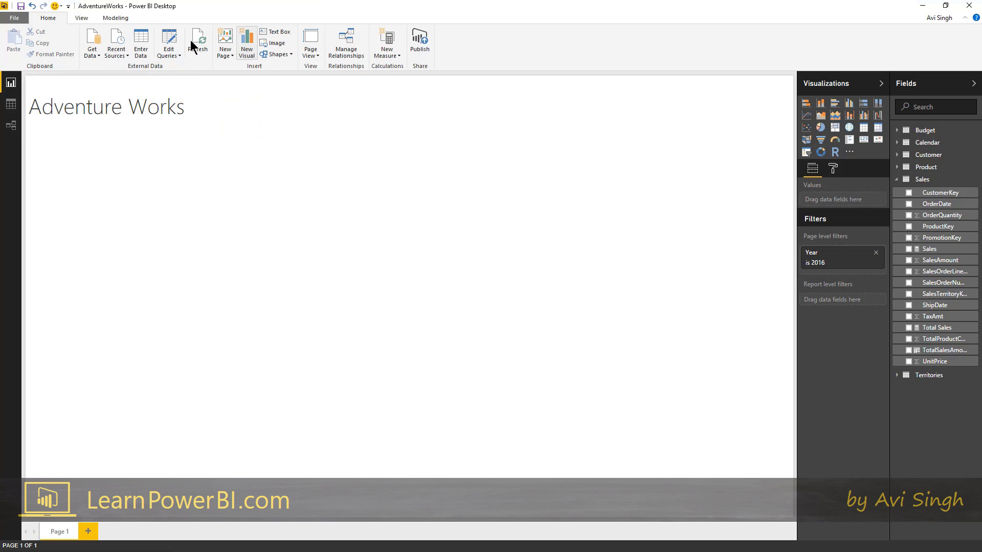
pyautogui.click(281, 46)
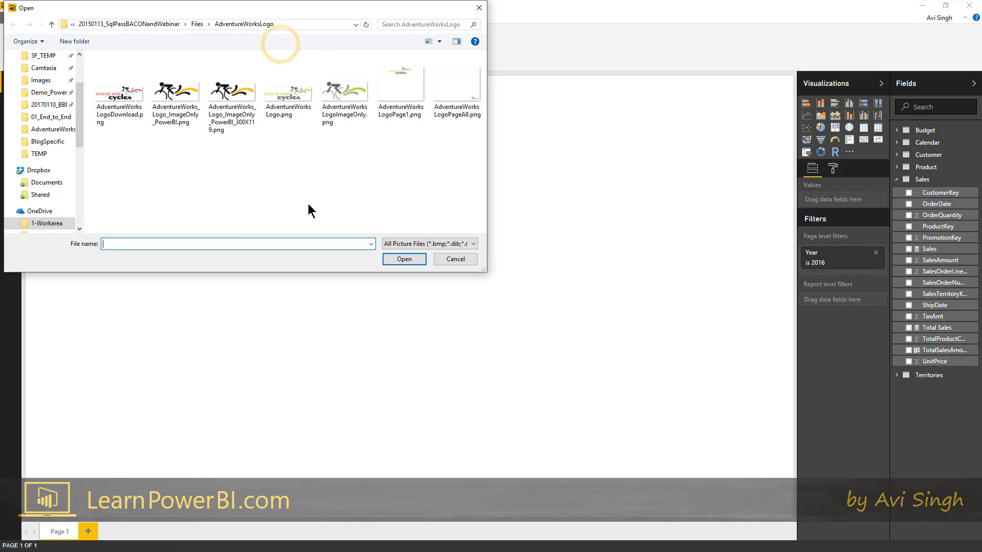
pyautogui.write('C:\\TEMP')
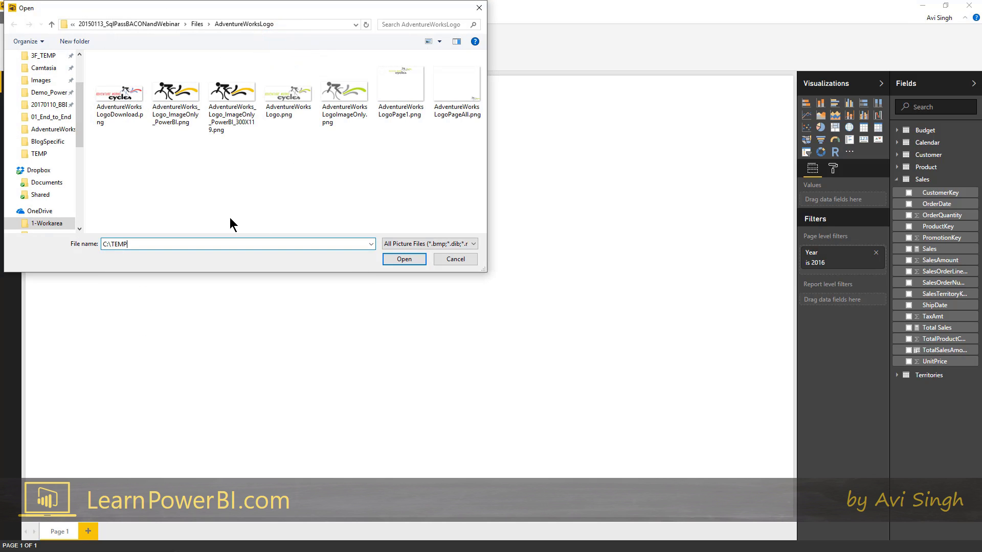
pyautogui.press('Return')
pyautogui.click(119, 92)
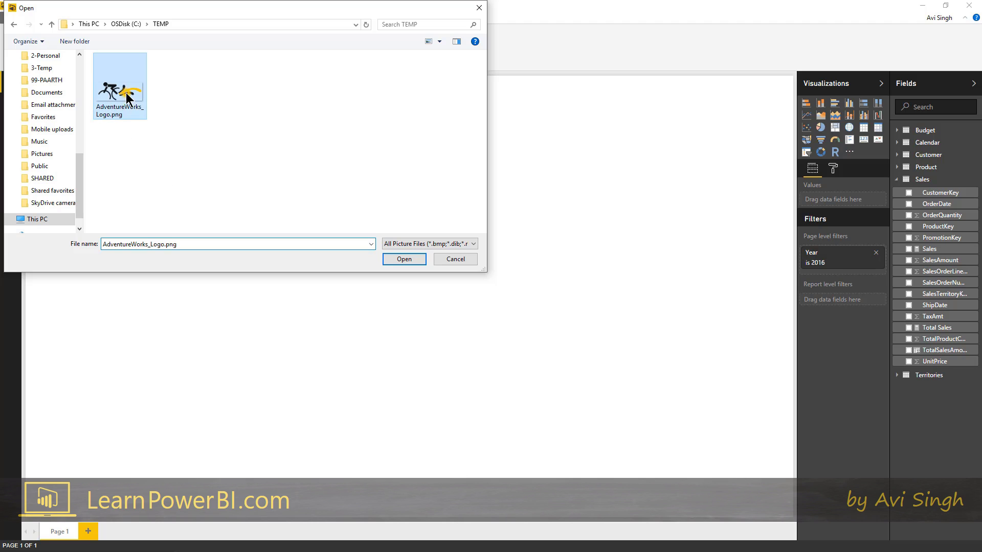
pyautogui.click(405, 260)
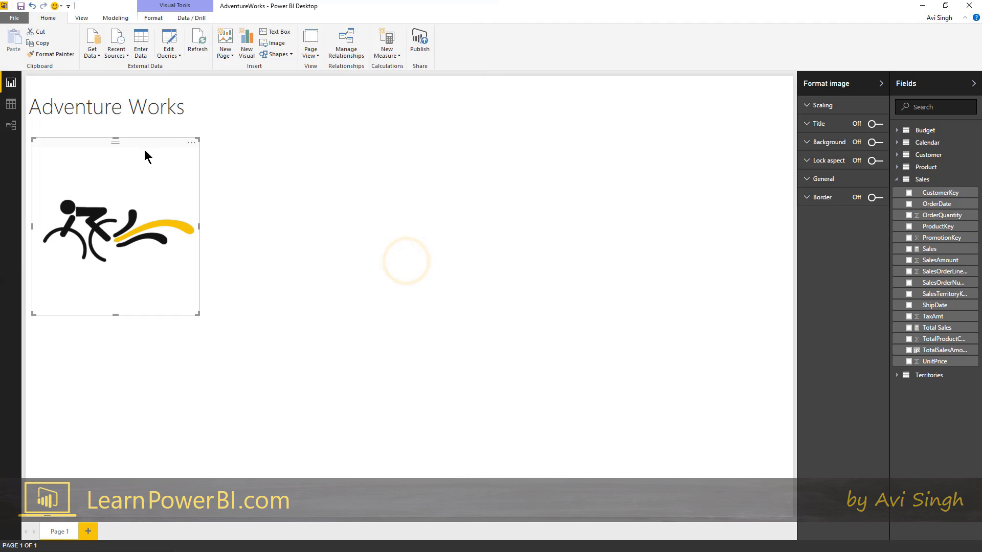
# Step: Move the logo beside the Adventure Works title and shrink it to title height
pyautogui.moveTo(142, 146); pyautogui.dragTo(295, 79)
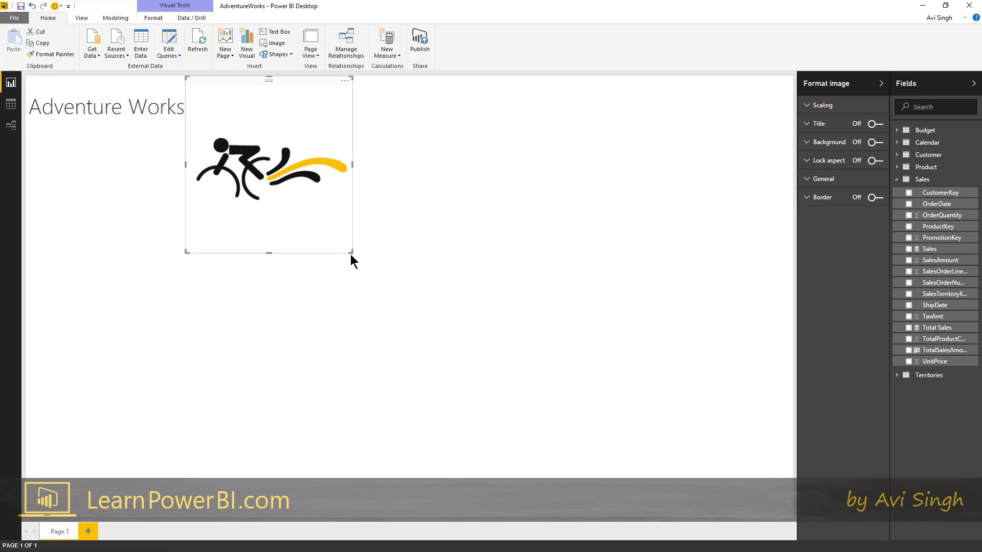
pyautogui.moveTo(352, 251); pyautogui.dragTo(282, 142)
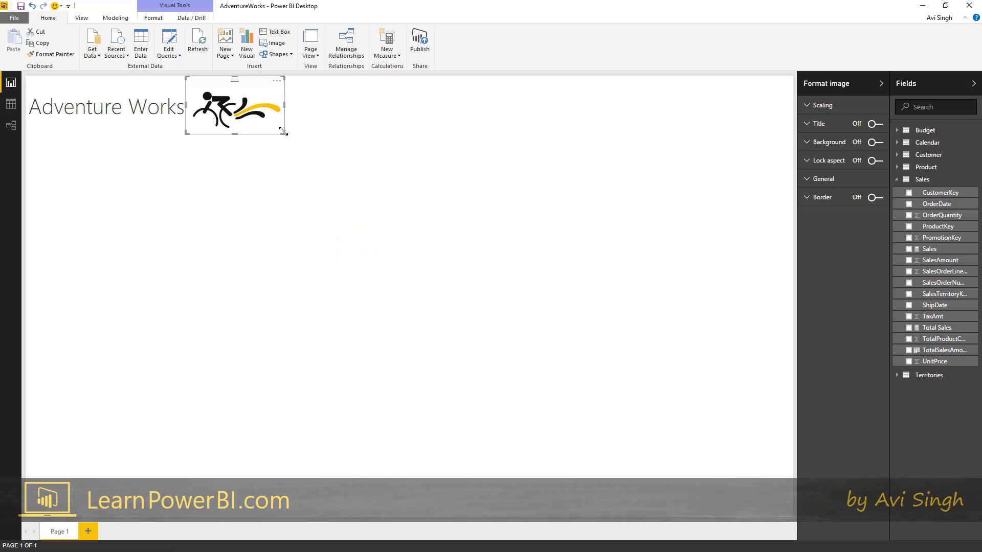
pyautogui.click(351, 149)
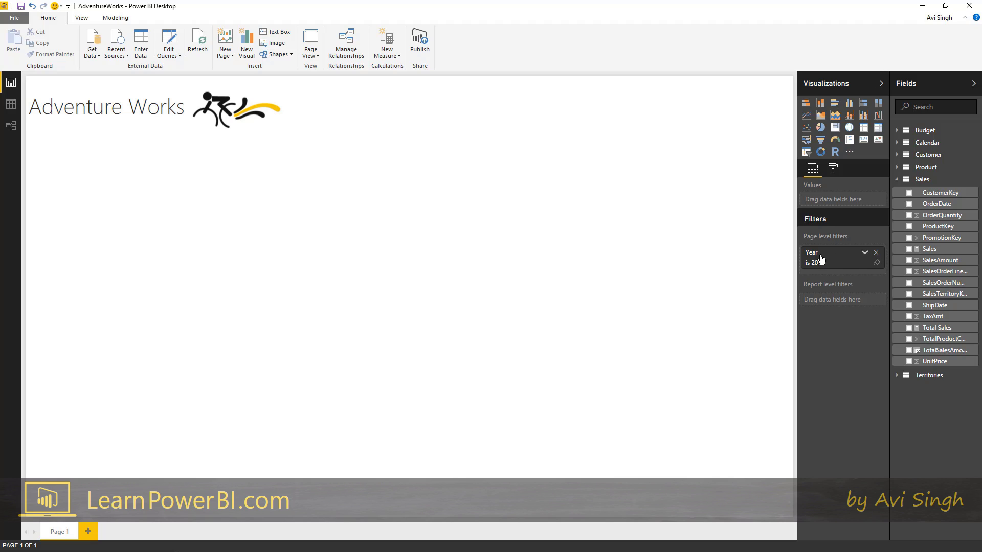
# Step: Replace the Year page filter with a new Calendar Year page filter set to 2016
pyautogui.click(876, 253)
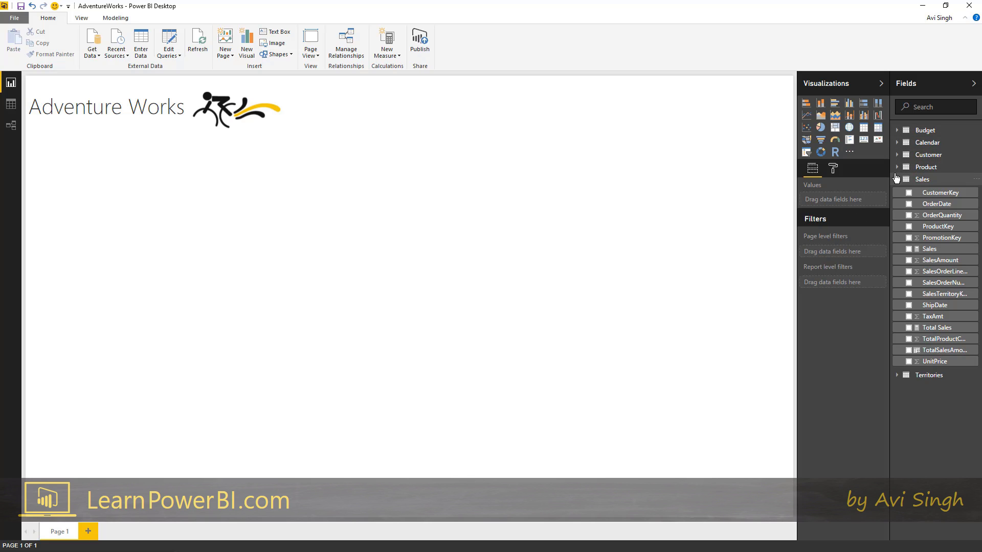
pyautogui.click(896, 179)
pyautogui.click(896, 144)
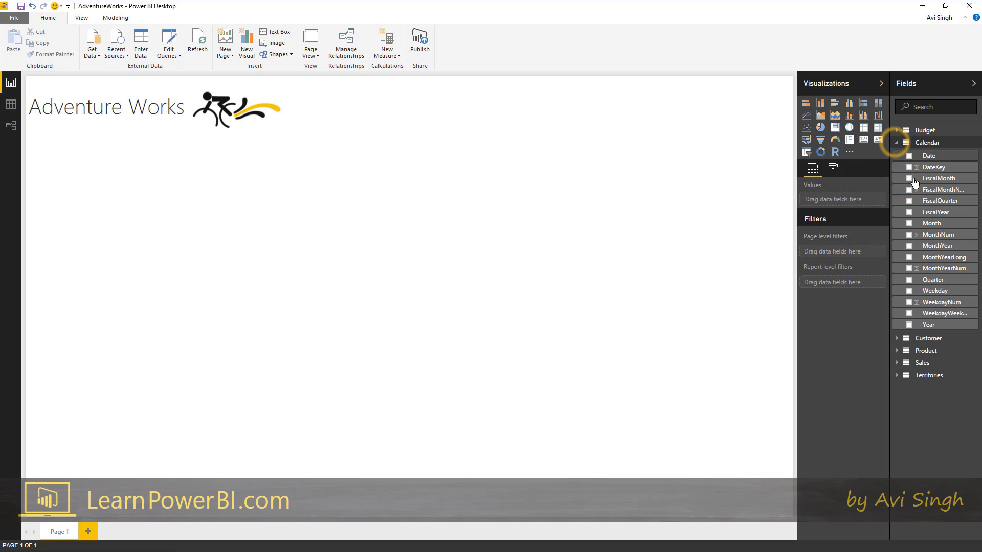
pyautogui.moveTo(928, 325); pyautogui.dragTo(842, 255)
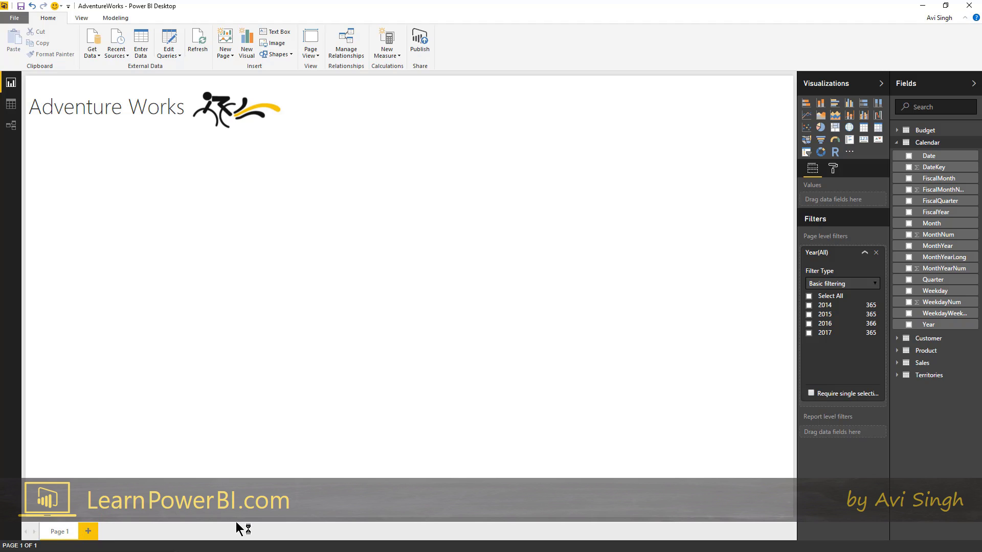
pyautogui.click(809, 324)
pyautogui.click(864, 252)
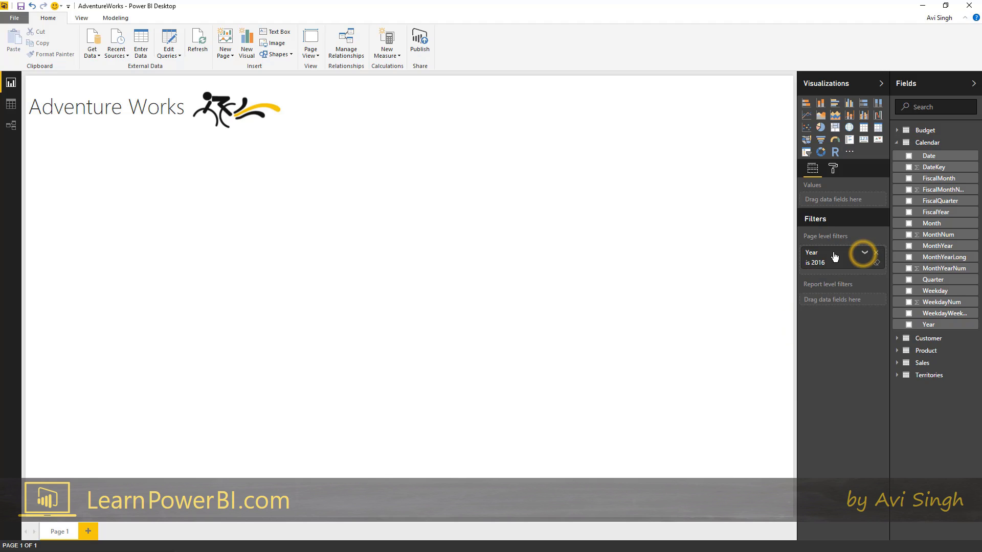
# Step: Add a column chart of the Sales measure to the page
pyautogui.click(407, 191)
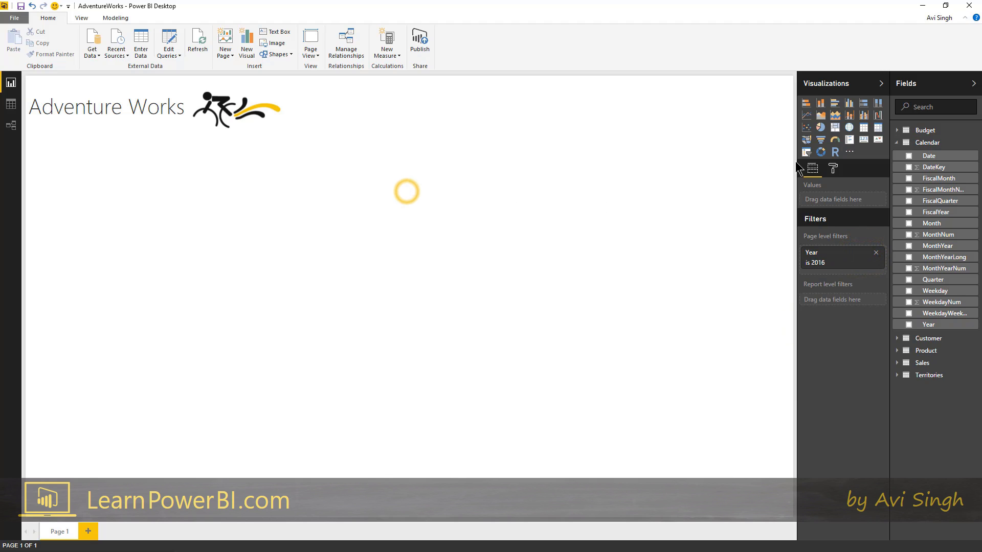
pyautogui.click(896, 142)
pyautogui.click(905, 179)
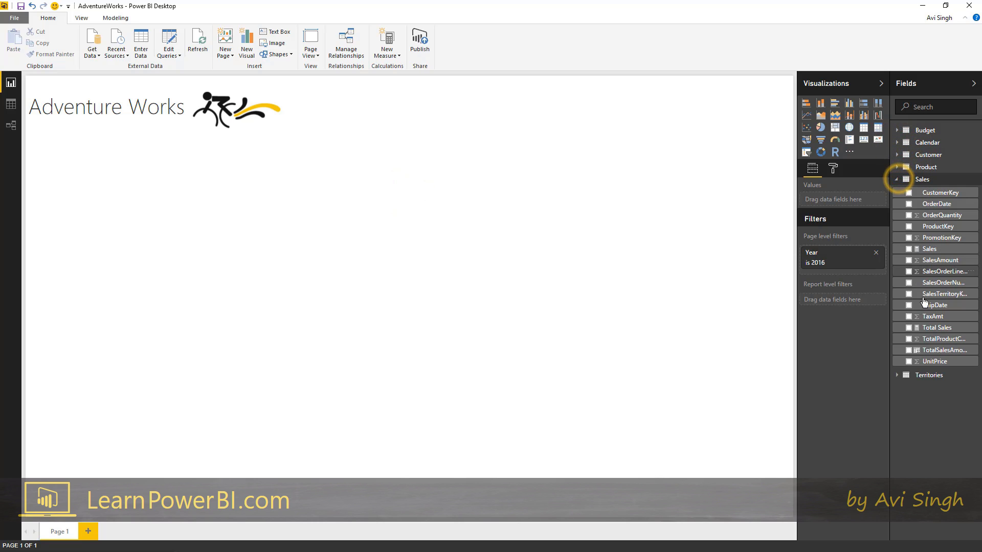
pyautogui.click(908, 249)
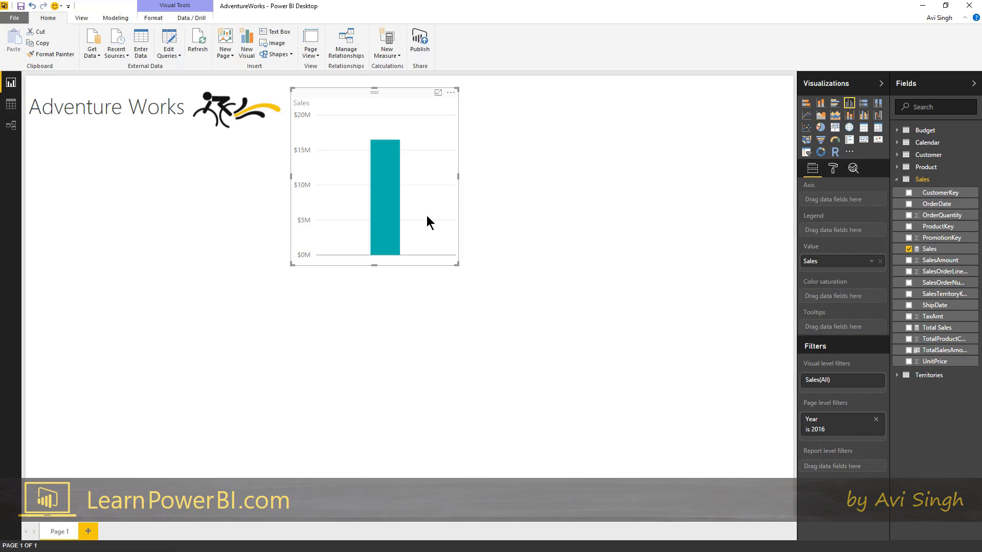
# Step: Convert the Sales chart into a card, then move it to the top and shrink it beside the logo
pyautogui.moveTo(375, 91); pyautogui.dragTo(395, 87)
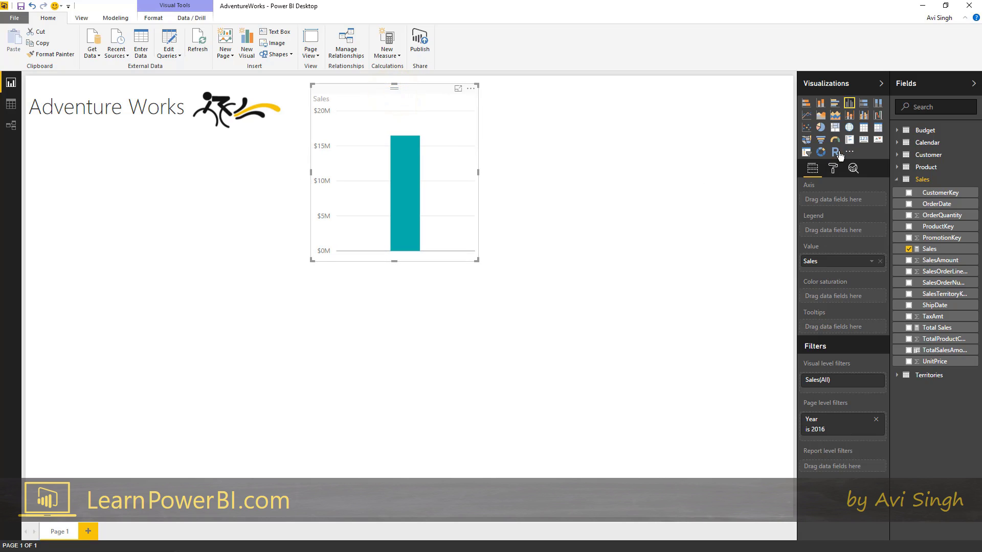
pyautogui.click(864, 143)
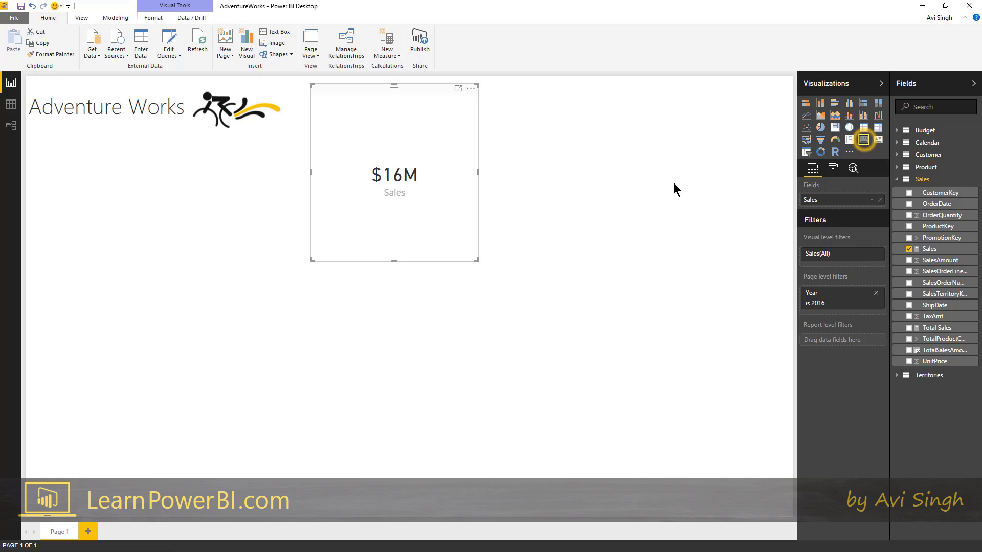
pyautogui.moveTo(419, 89); pyautogui.dragTo(416, 78)
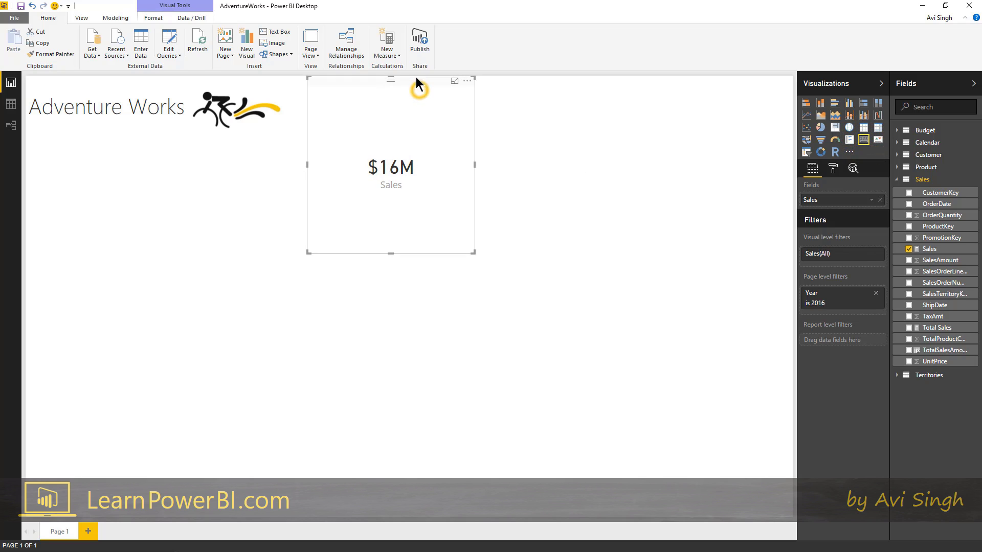
pyautogui.click(467, 250)
pyautogui.moveTo(470, 251); pyautogui.dragTo(414, 147)
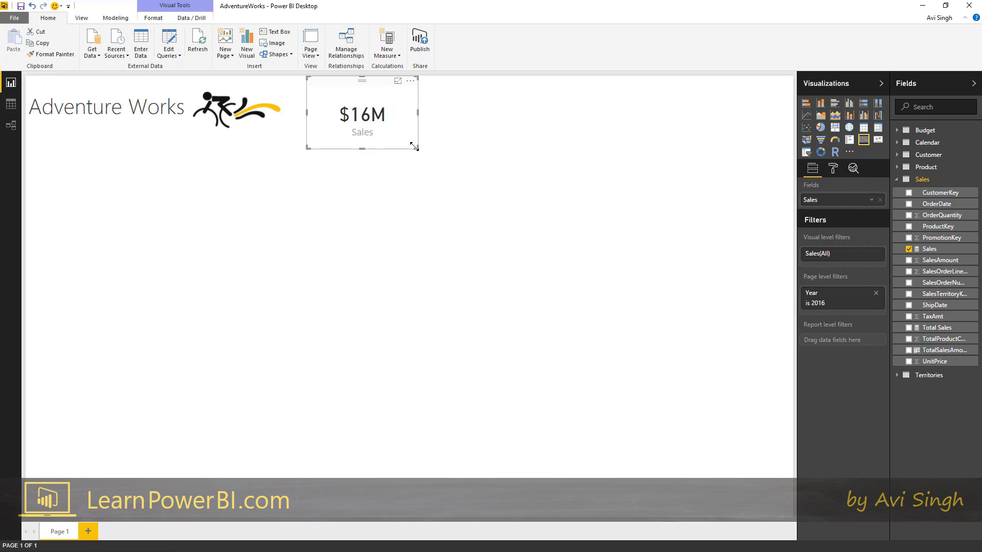
pyautogui.click(376, 79)
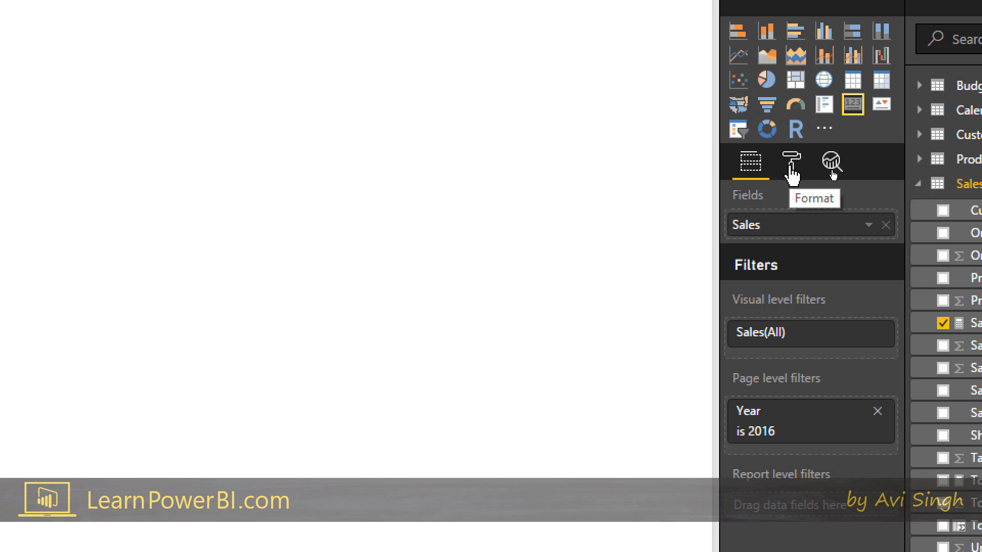
# Step: Set the Sales card's data label display units to None so it shows $16,473,618
pyautogui.click(792, 168)
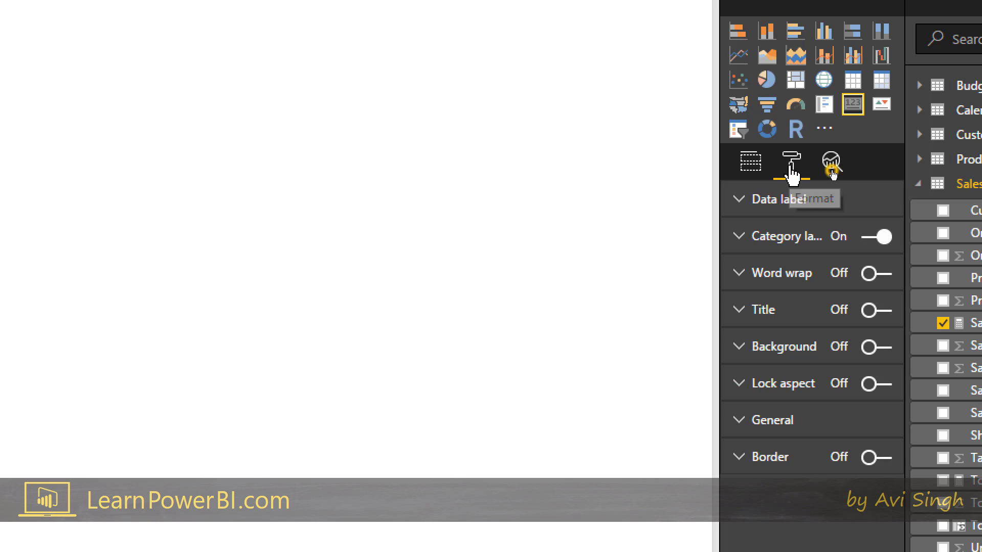
pyautogui.click(795, 201)
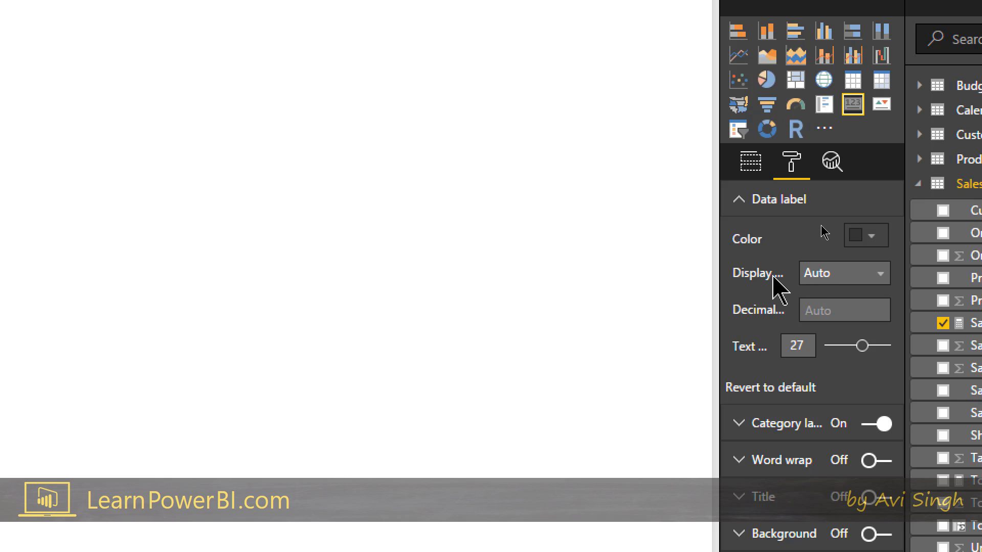
pyautogui.click(834, 276)
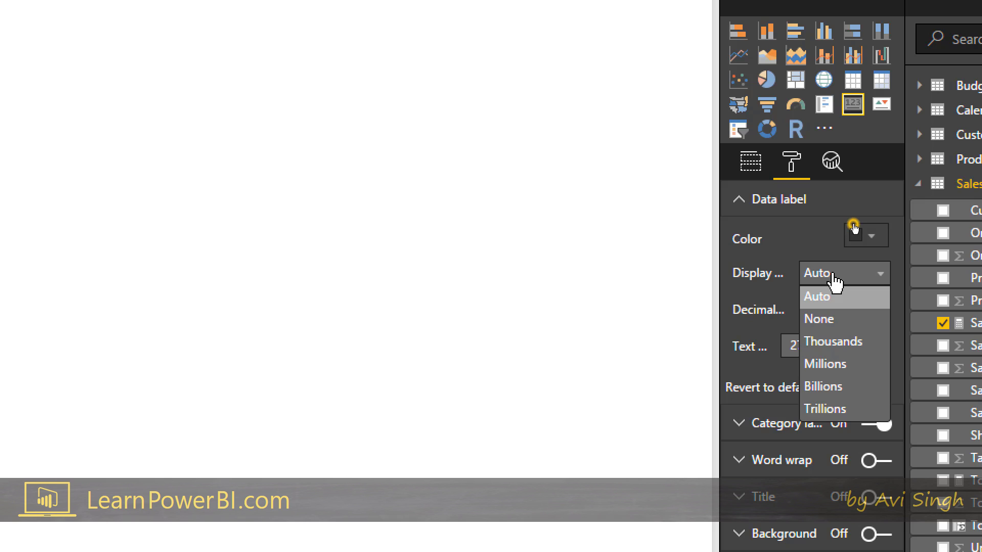
pyautogui.click(837, 320)
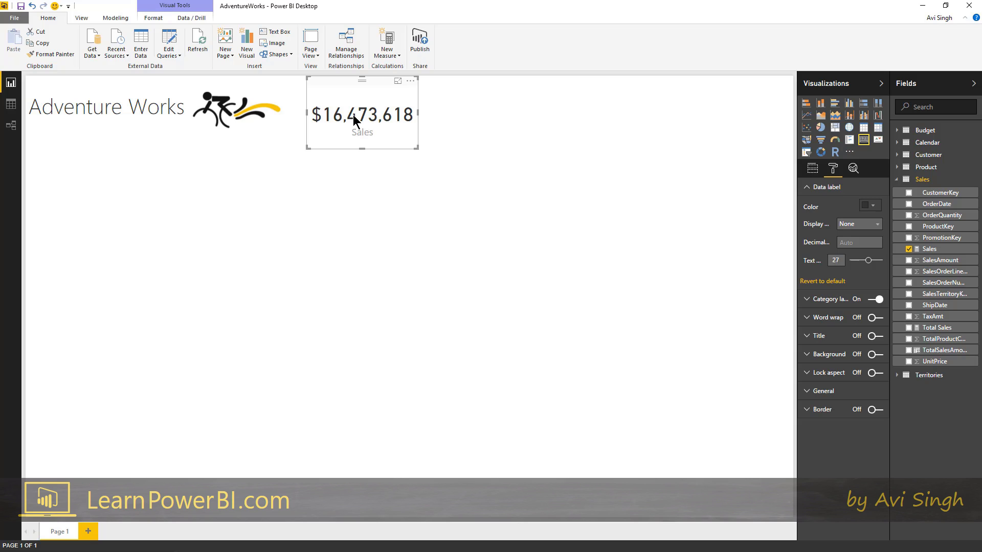
pyautogui.click(379, 81)
pyautogui.click(361, 148)
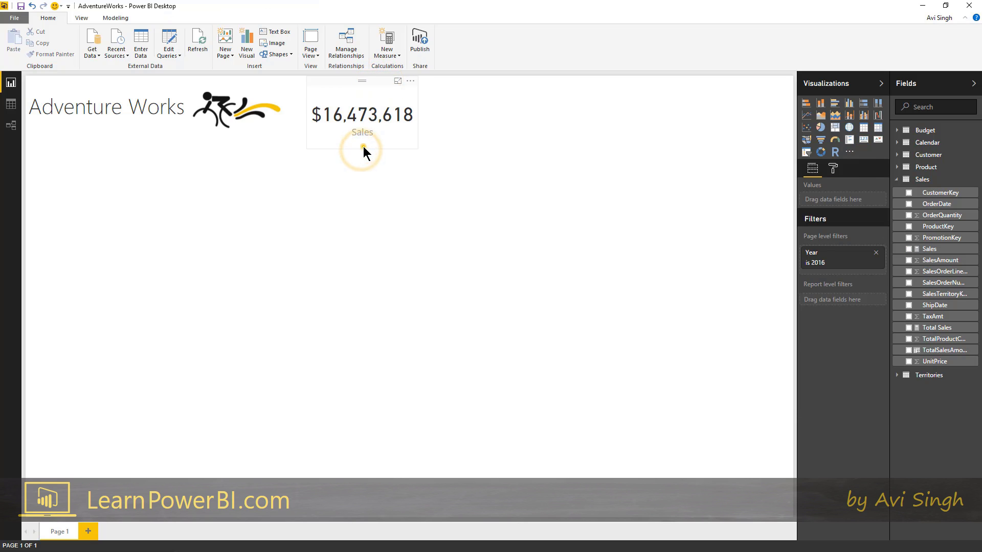
pyautogui.click(363, 147)
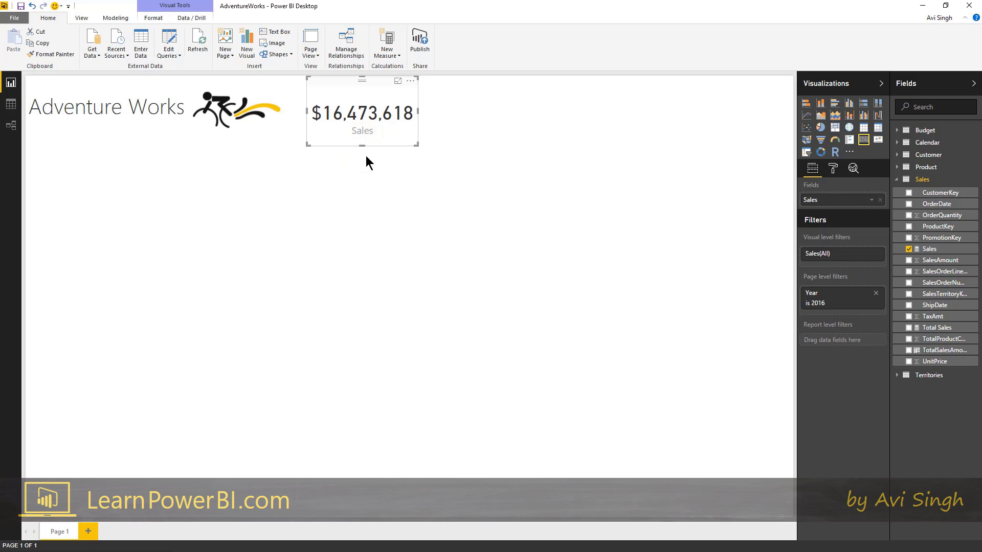
# Step: Copy the Sales card and paste three duplicates, placing each to the right of the previous one
pyautogui.click(385, 84)
pyautogui.hotkey('ctrl', 'c')
pyautogui.hotkey('ctrl', 'v')
pyautogui.moveTo(348, 82); pyautogui.dragTo(465, 73)
pyautogui.click(465, 73)
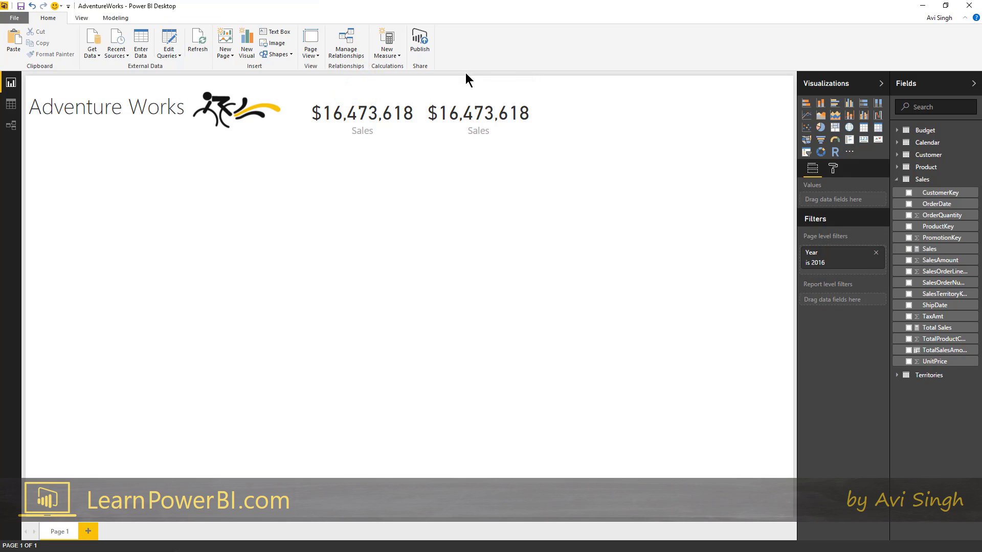
pyautogui.click(455, 84)
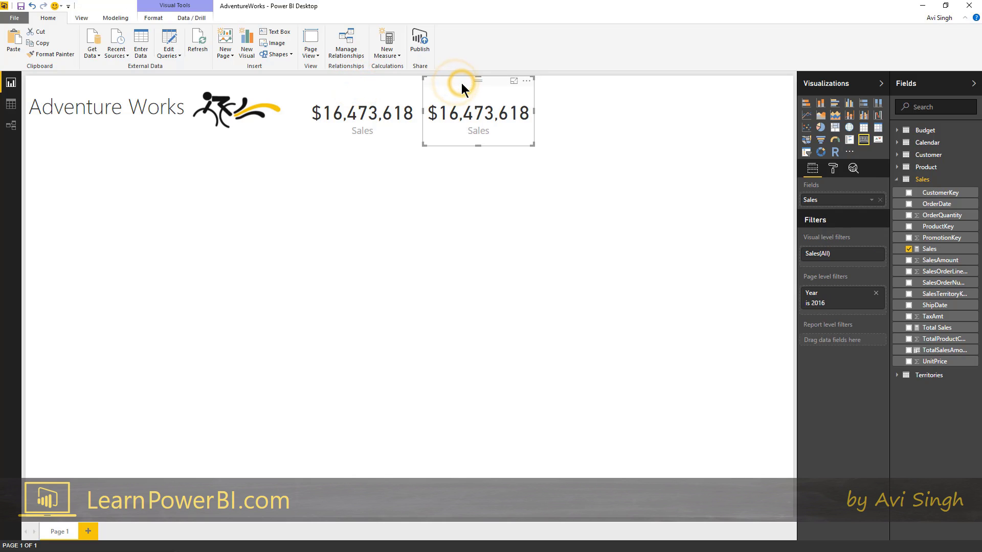
pyautogui.hotkey('ctrl', 'v')
pyautogui.moveTo(465, 87); pyautogui.dragTo(679, 77)
pyautogui.hotkey('ctrl', 'v')
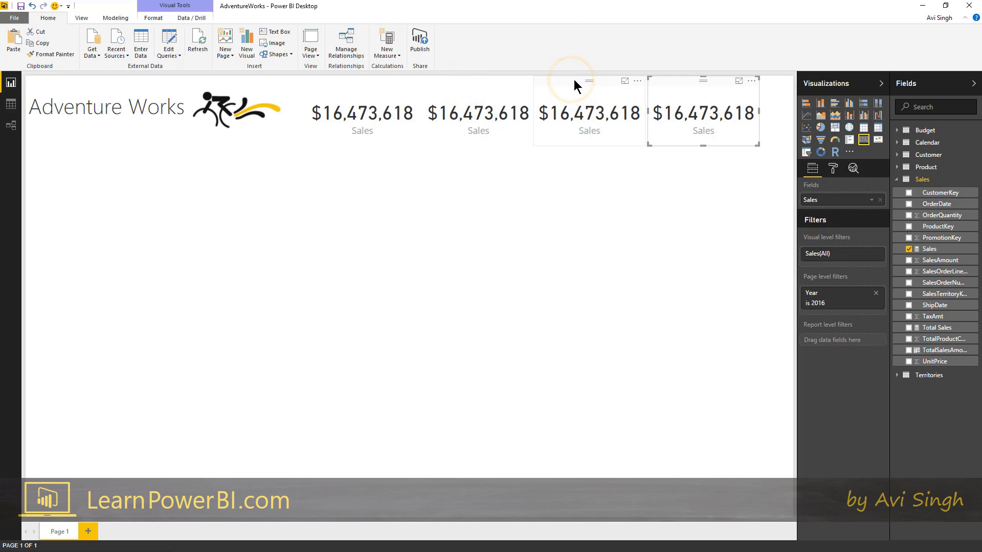
# Step: Select all four Sales cards and apply Distribute Horizontally to space them evenly
pyautogui.moveTo(573, 82); pyautogui.dragTo(574, 82)
pyautogui.click(450, 80)
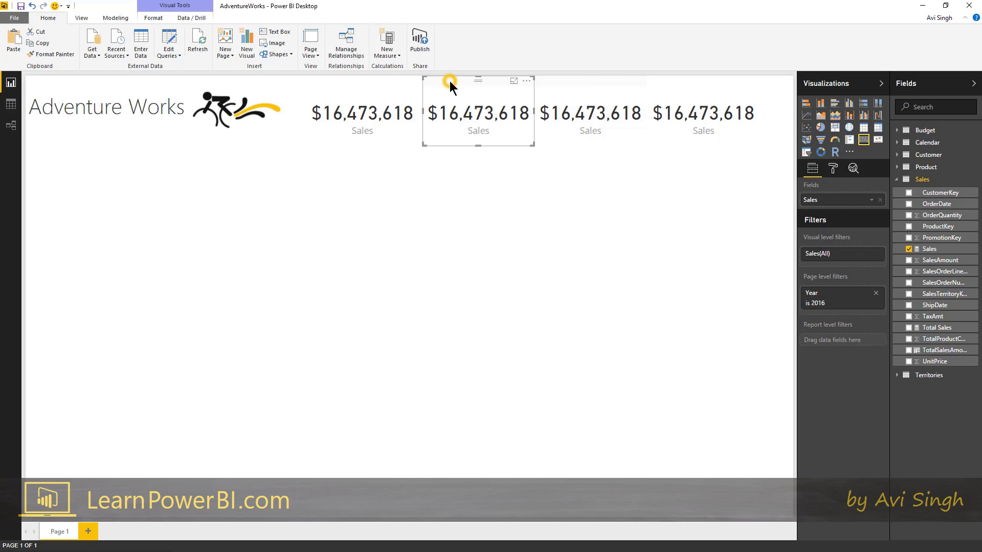
pyautogui.click(162, 20)
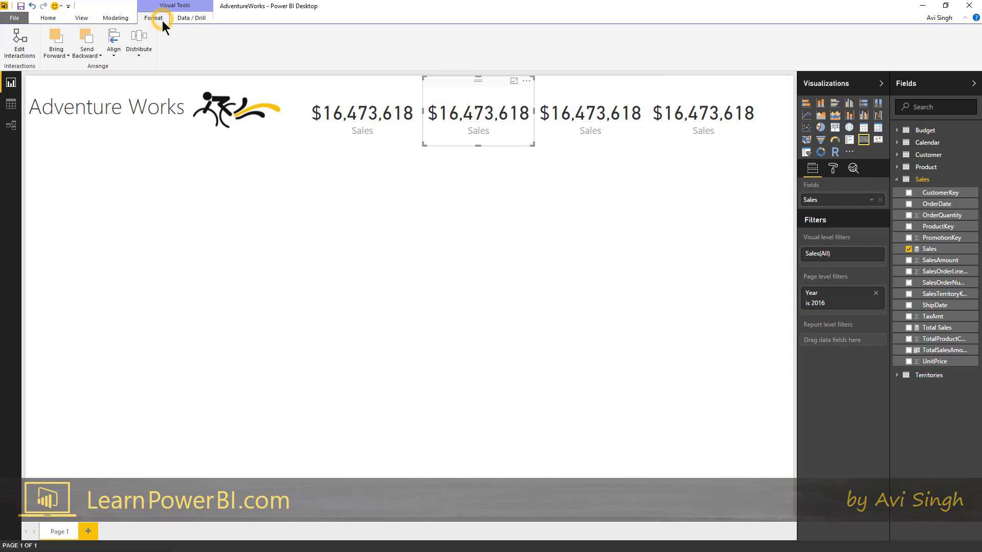
pyautogui.click(339, 83)
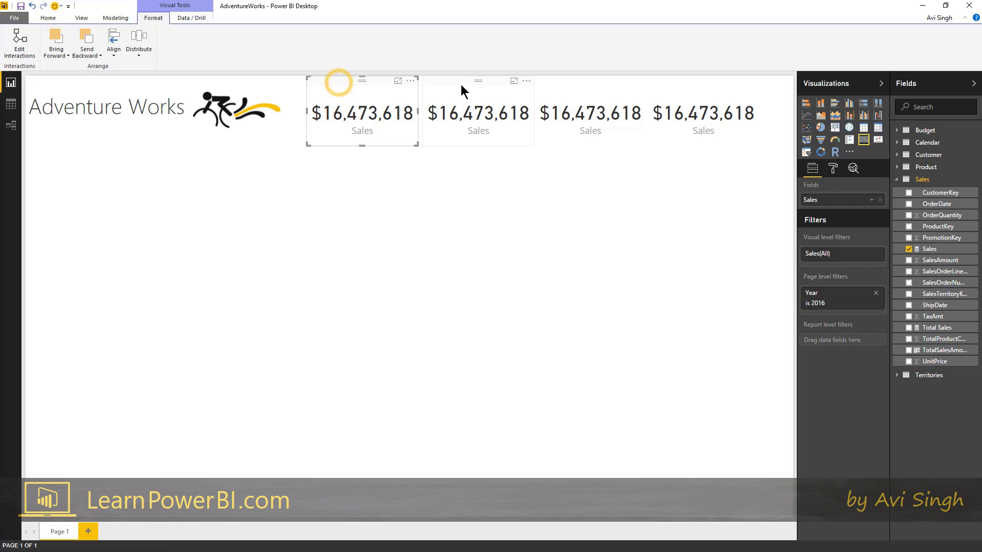
pyautogui.keyDown('ctrl'); pyautogui.click(462, 82); pyautogui.keyUp('ctrl')
pyautogui.keyDown('ctrl'); pyautogui.click(576, 84); pyautogui.keyUp('ctrl')
pyautogui.keyDown('ctrl'); pyautogui.click(674, 82); pyautogui.keyUp('ctrl')
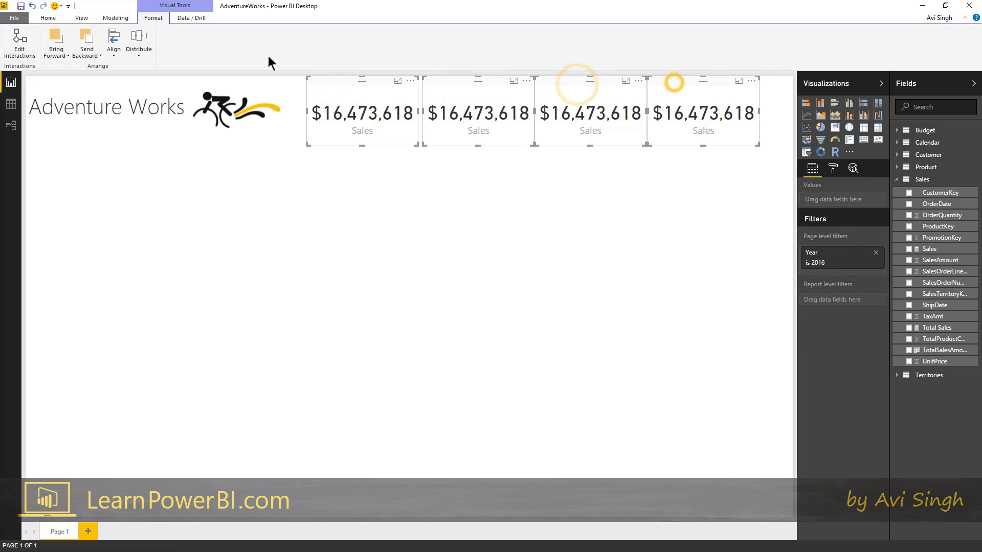
pyautogui.click(138, 50)
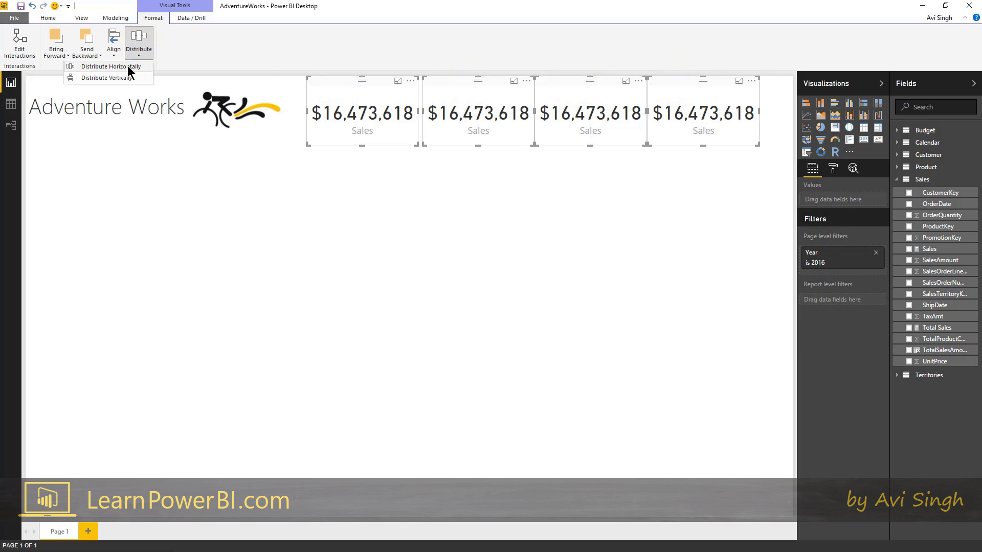
pyautogui.click(127, 67)
pyautogui.click(409, 217)
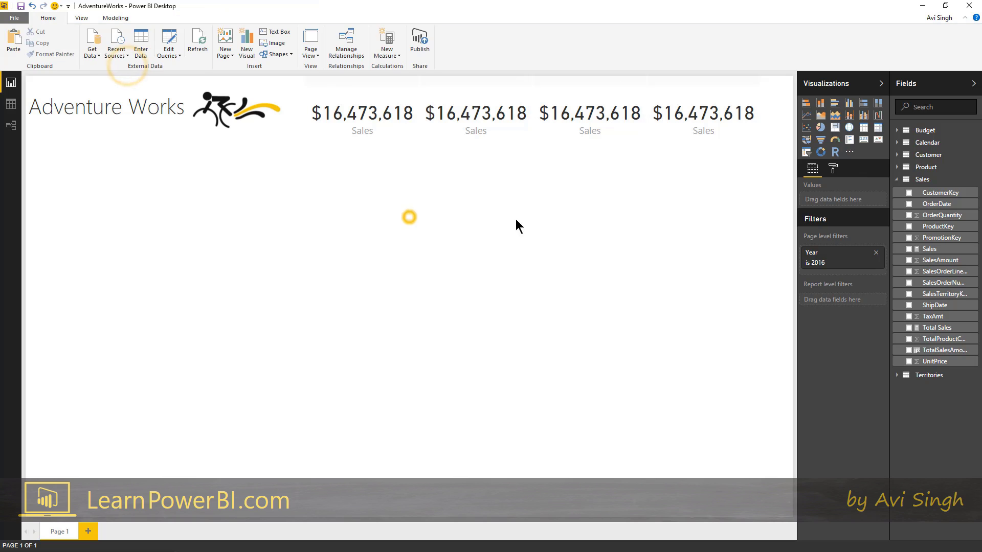
# Step: Switch the second, third and fourth cards to the Budget, Variance and Variance% measures
pyautogui.click(446, 81)
pyautogui.click(899, 130)
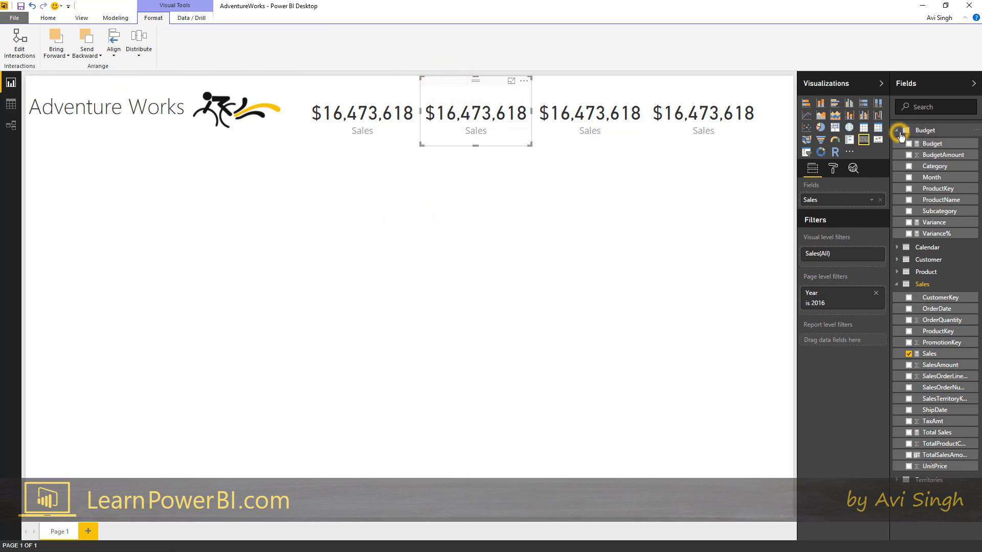
pyautogui.moveTo(928, 149); pyautogui.dragTo(839, 199)
pyautogui.click(598, 92)
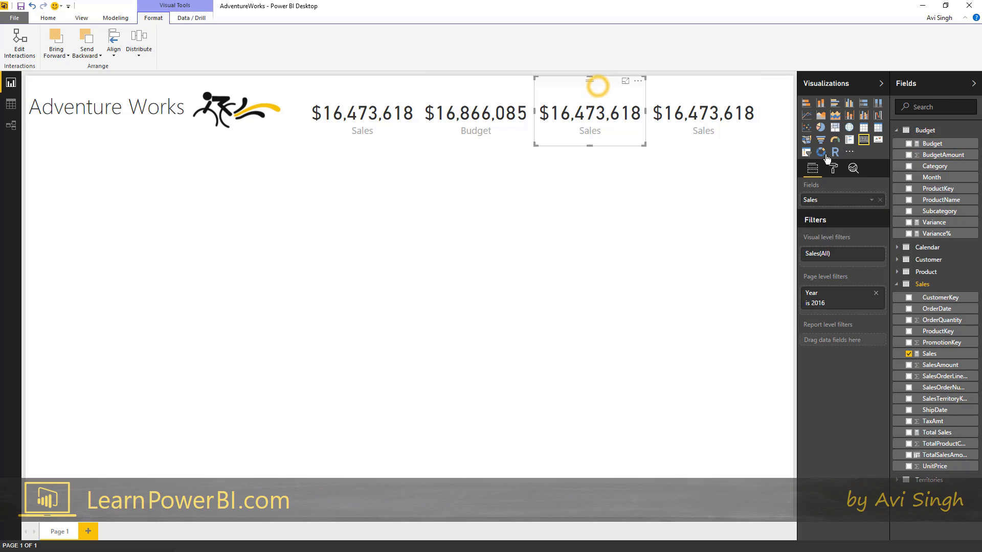
pyautogui.moveTo(931, 226); pyautogui.dragTo(844, 204)
pyautogui.click(596, 164)
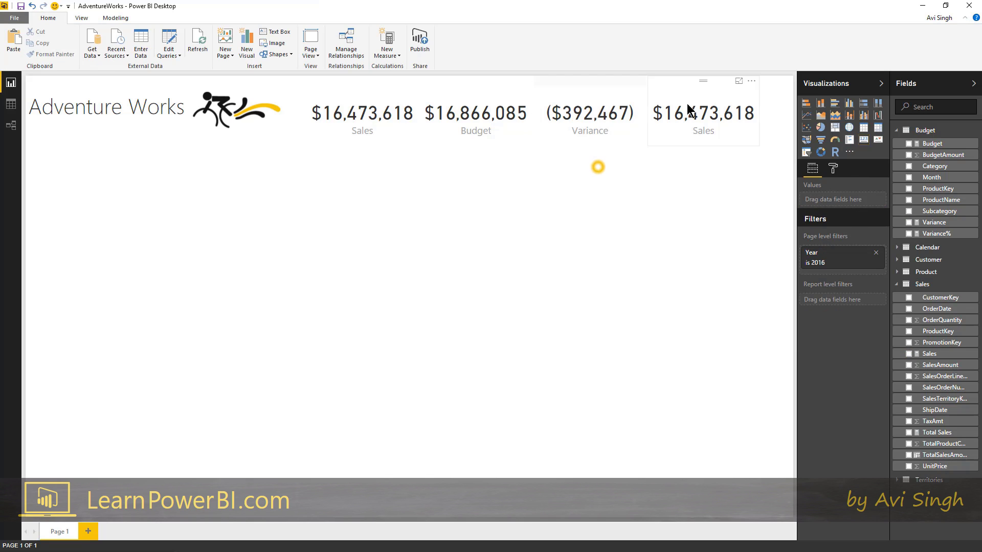
pyautogui.click(673, 82)
pyautogui.moveTo(935, 234); pyautogui.dragTo(853, 209)
pyautogui.click(611, 223)
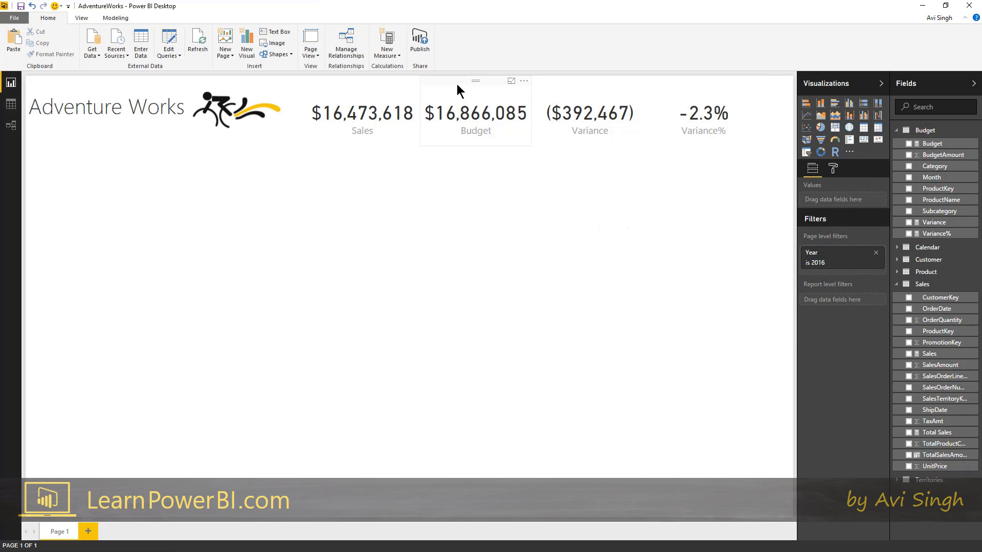
# Step: Nudge the Budget and Variance cards slightly right to line up the KPI row
pyautogui.moveTo(456, 86); pyautogui.dragTo(461, 84)
pyautogui.moveTo(565, 80); pyautogui.dragTo(576, 78)
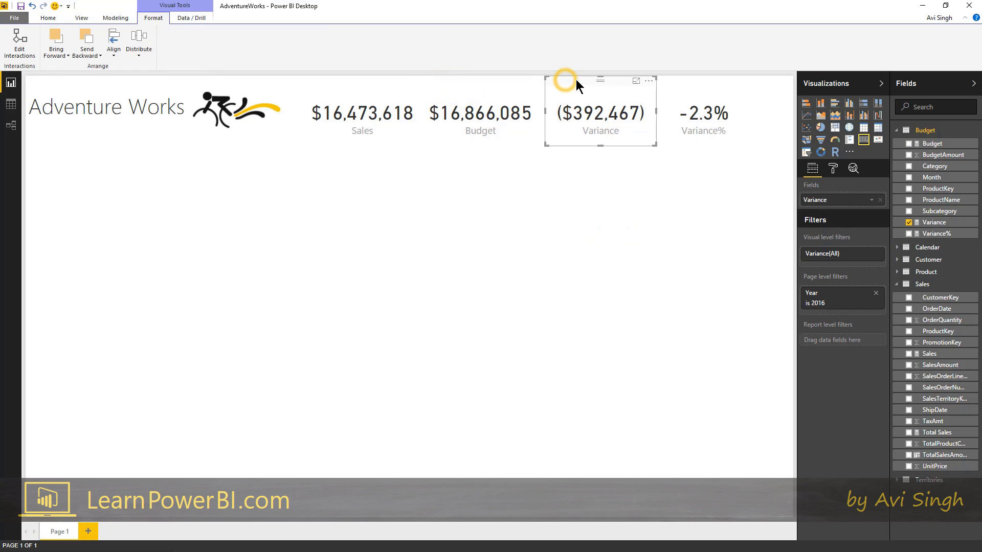
pyautogui.moveTo(462, 80); pyautogui.dragTo(465, 79)
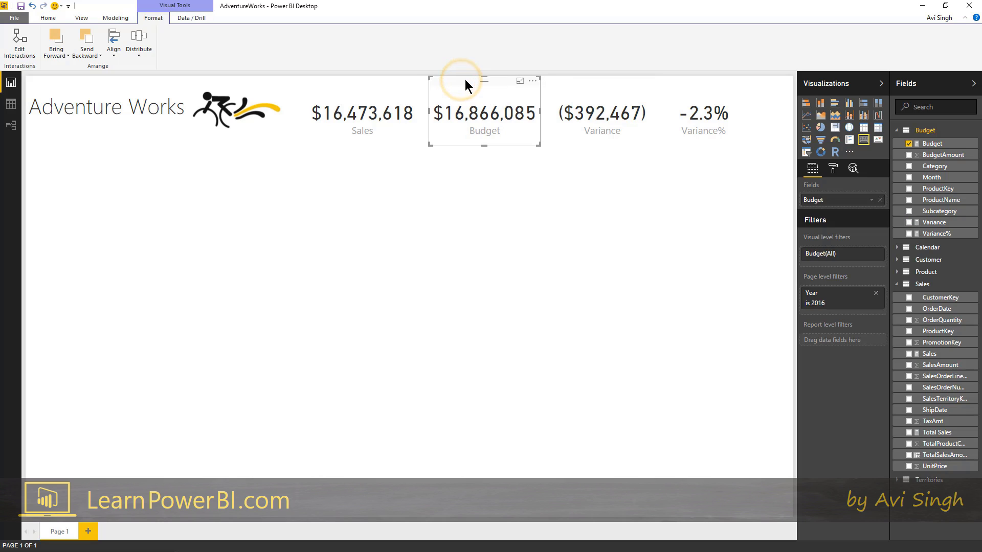
pyautogui.click(438, 223)
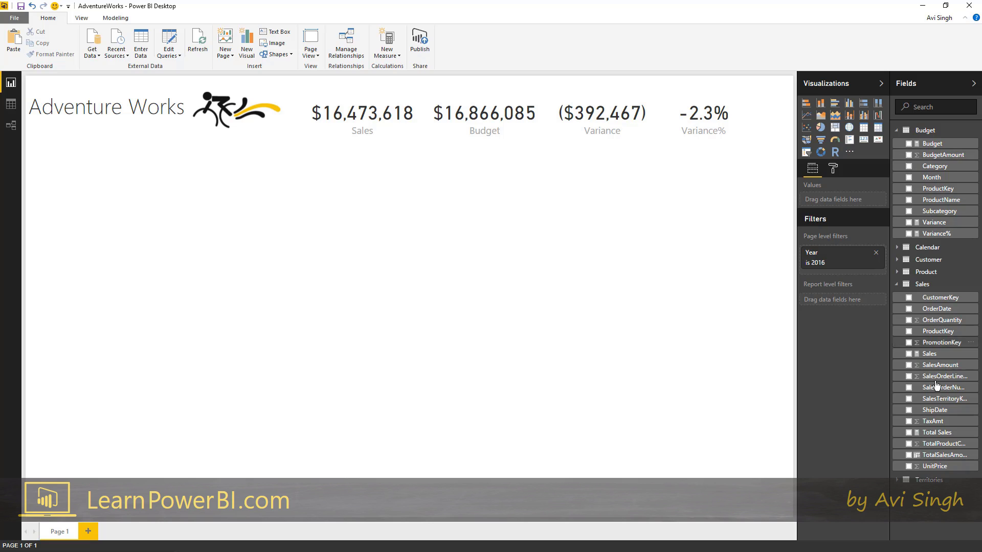
# Step: Create a Sales column chart and a separate Budget column chart on the page
pyautogui.moveTo(921, 360); pyautogui.dragTo(189, 327)
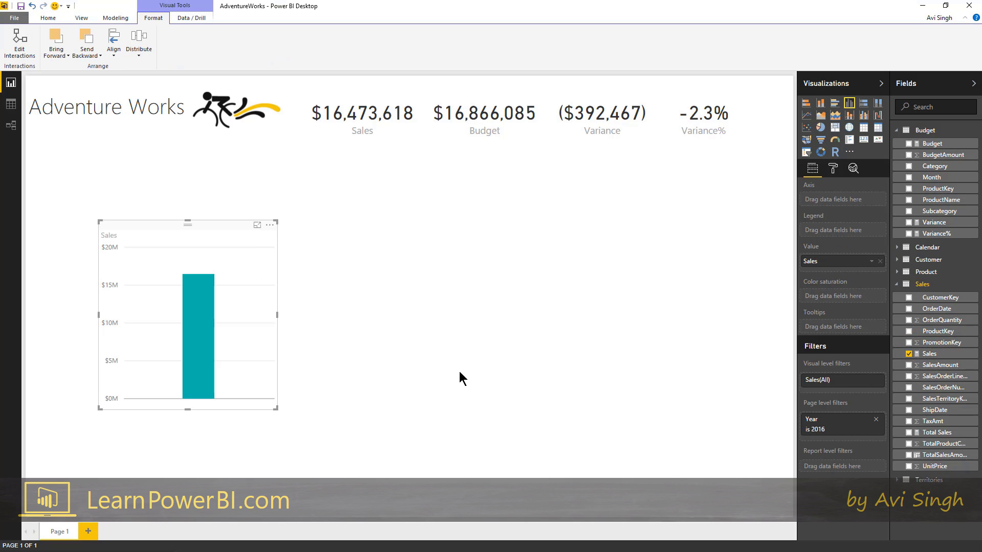
pyautogui.click(315, 182)
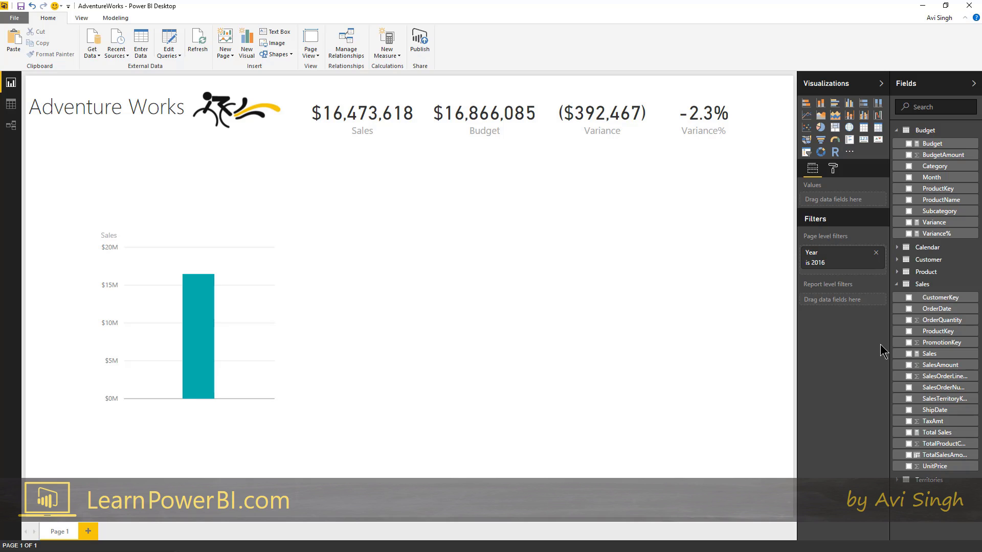
pyautogui.click(908, 144)
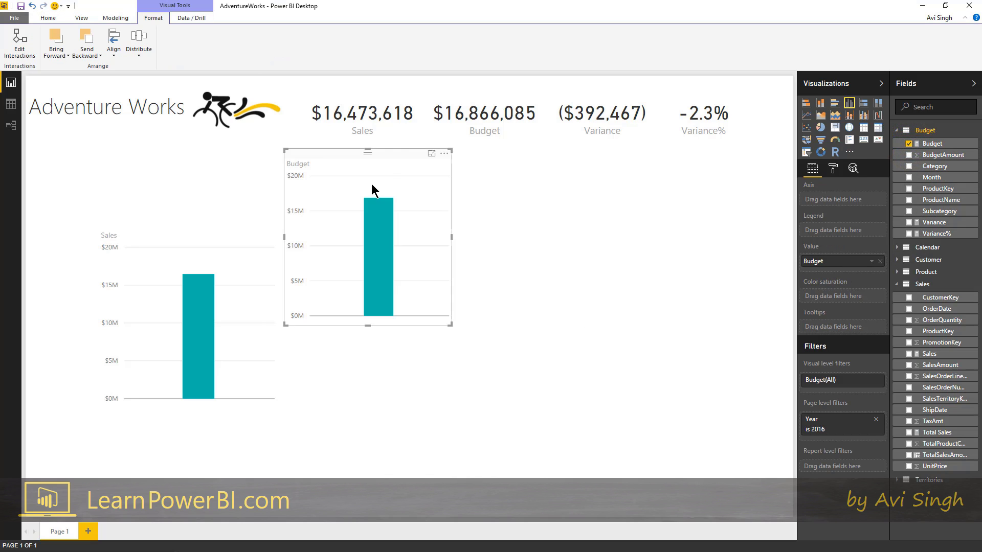
pyautogui.moveTo(403, 149); pyautogui.dragTo(427, 167)
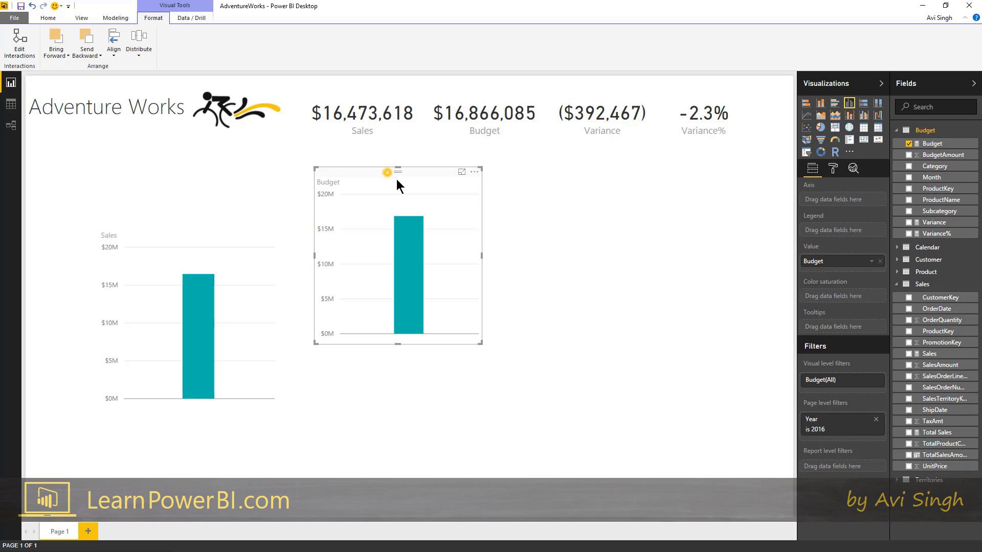
pyautogui.moveTo(399, 184); pyautogui.dragTo(408, 194)
# Step: Add Budget as a second value to the Sales chart and delete the standalone Budget chart
pyautogui.click(254, 271)
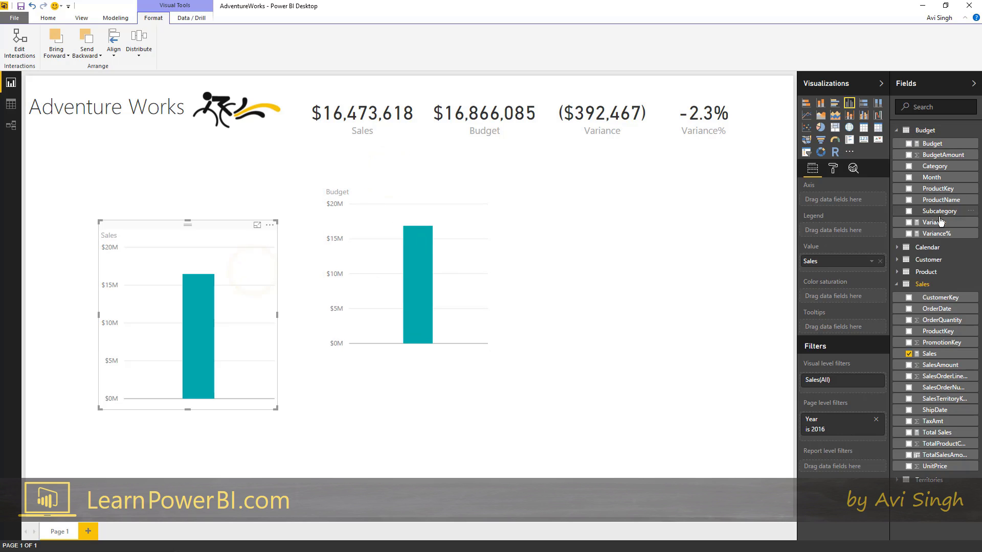
pyautogui.moveTo(932, 143); pyautogui.dragTo(230, 259)
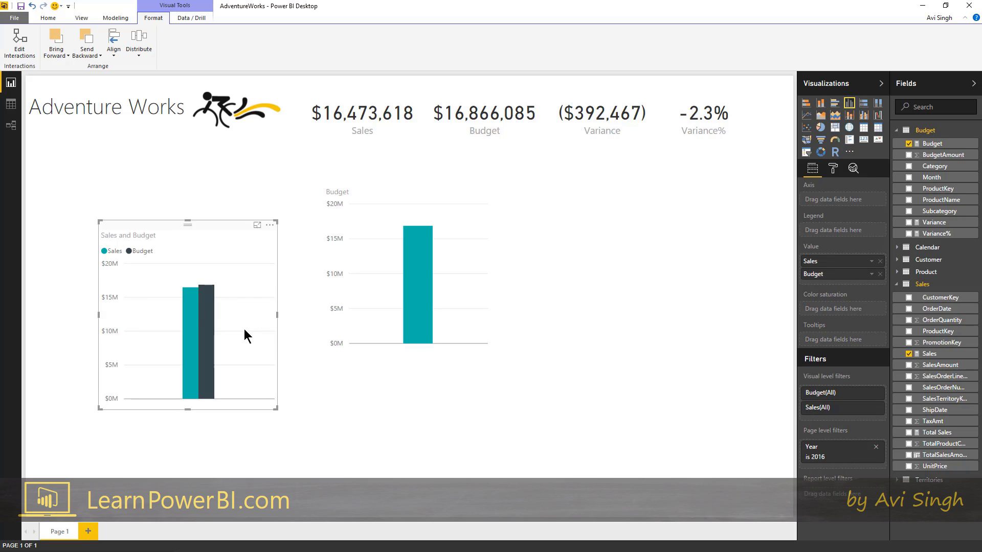
pyautogui.moveTo(931, 143); pyautogui.dragTo(842, 239)
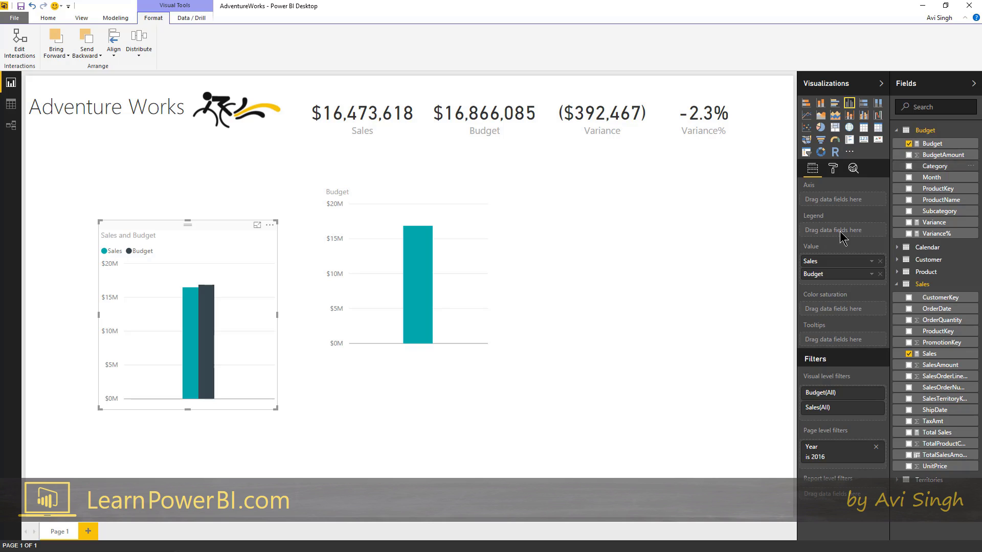
pyautogui.click(427, 179)
pyautogui.press('Delete')
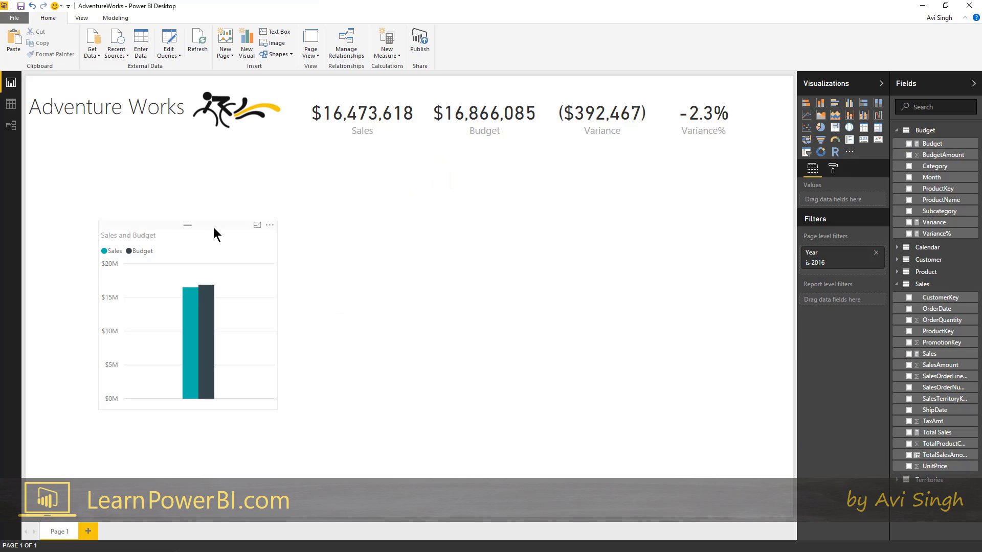
# Step: Move the chart to the top-left and set its axis to Product Category, then SubCategory
pyautogui.moveTo(214, 228); pyautogui.dragTo(188, 165)
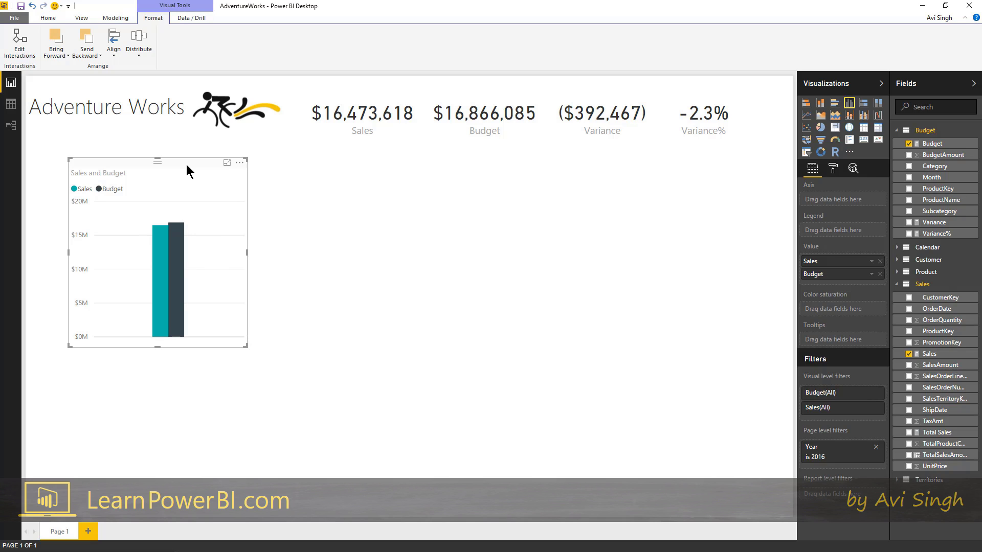
pyautogui.moveTo(187, 169); pyautogui.dragTo(169, 165)
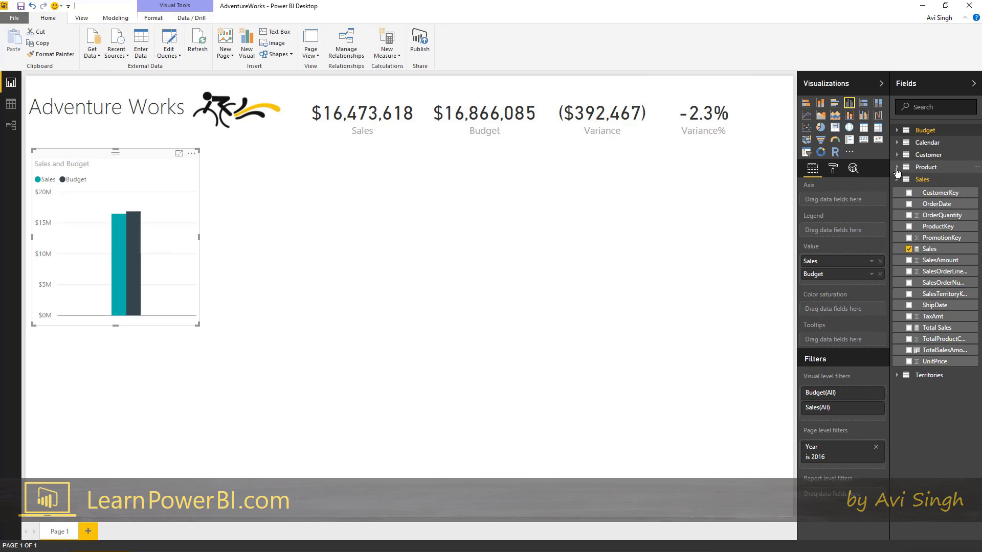
pyautogui.click(896, 168)
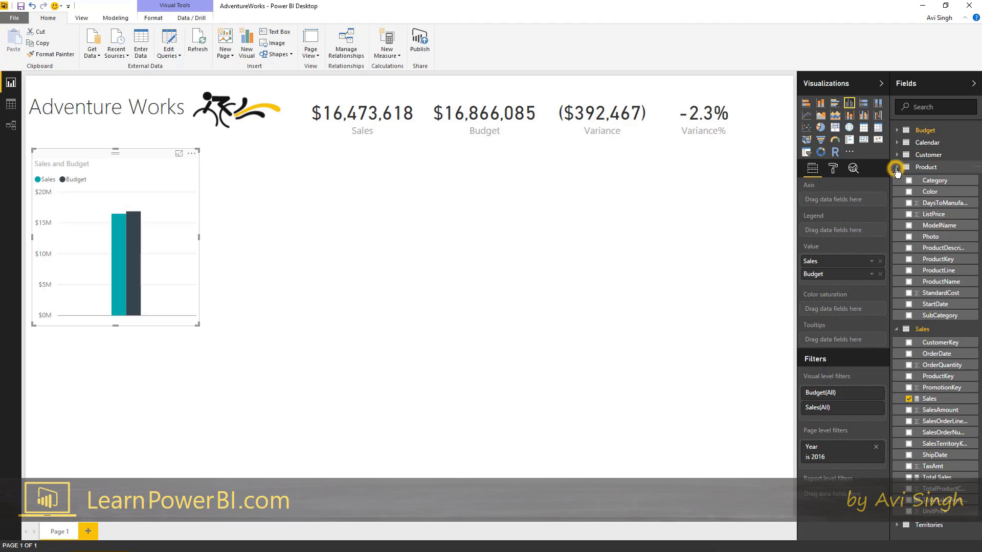
pyautogui.click(931, 182)
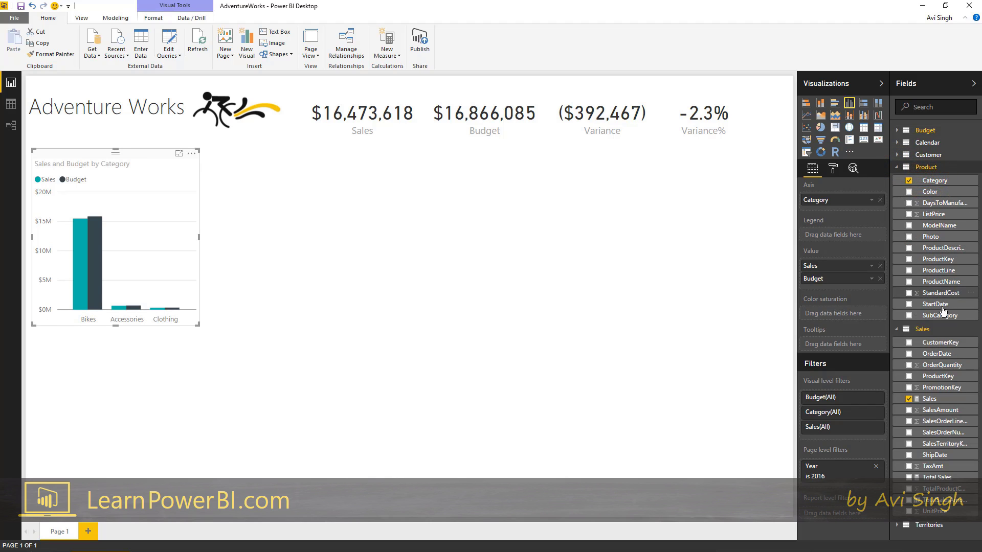
pyautogui.moveTo(935, 315); pyautogui.dragTo(857, 211)
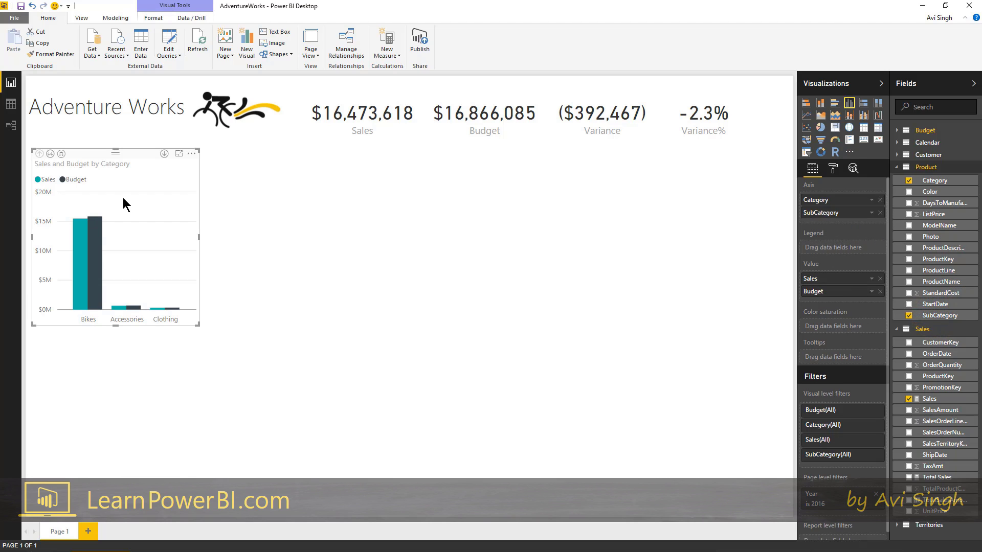
pyautogui.click(145, 153)
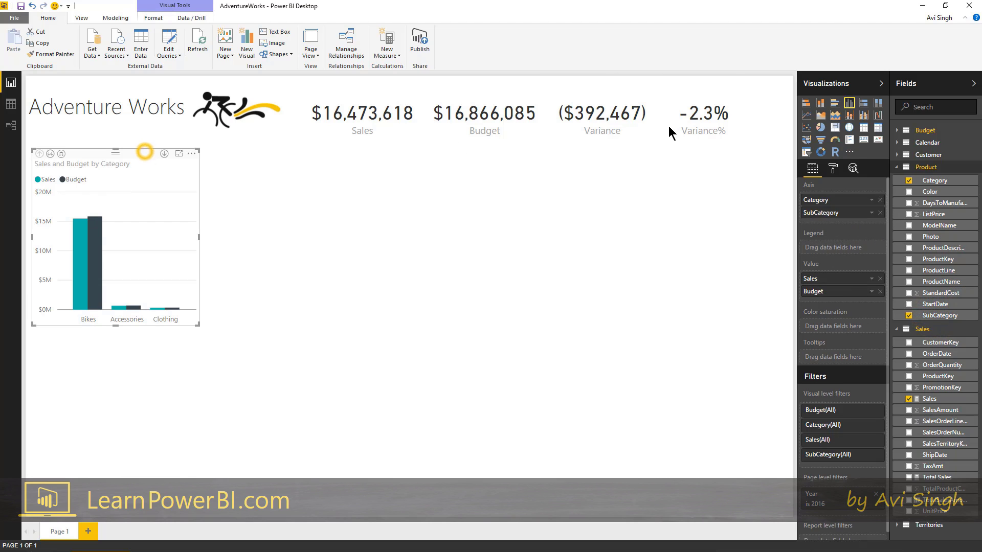
# Step: Switch the chart to a clustered bar chart and enlarge it
pyautogui.click(834, 105)
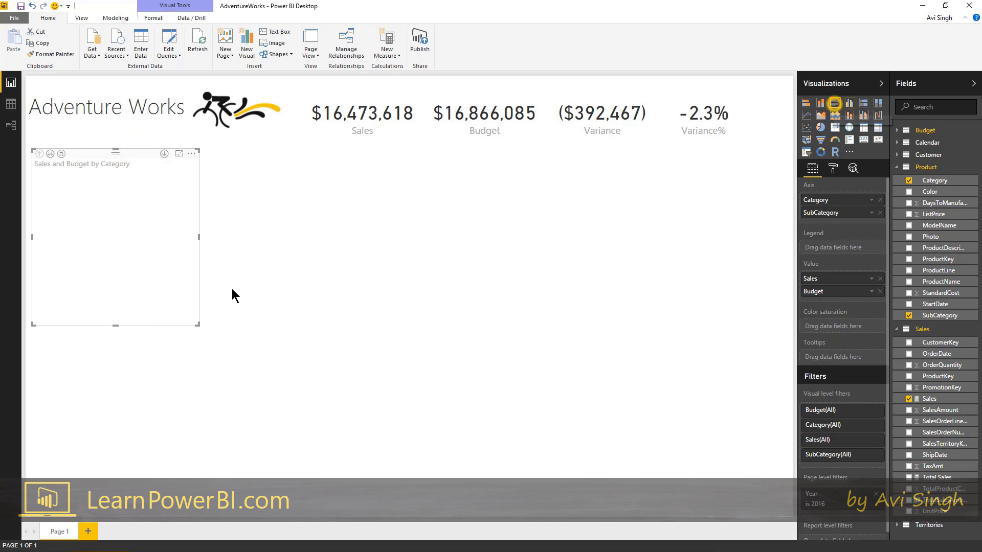
pyautogui.moveTo(149, 158); pyautogui.dragTo(147, 153)
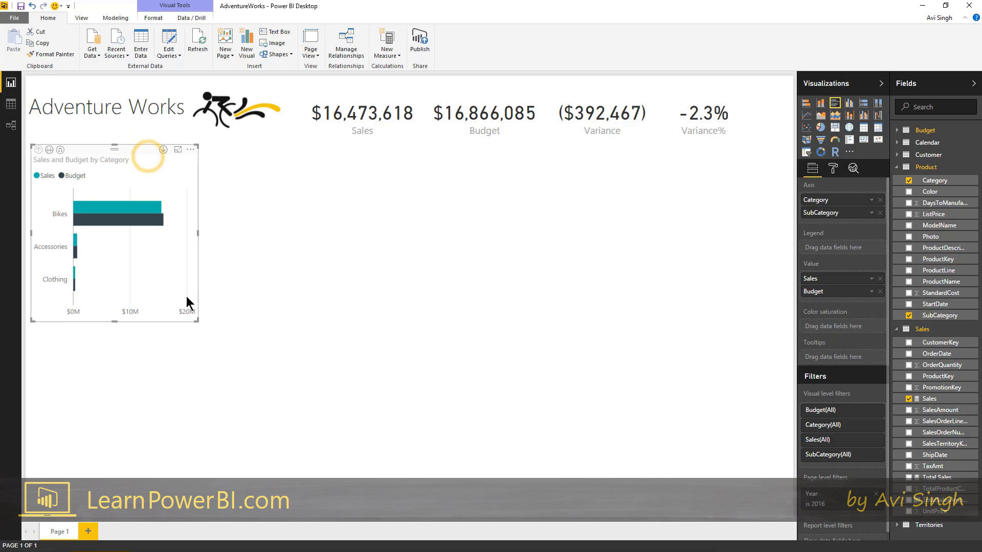
pyautogui.moveTo(197, 318); pyautogui.dragTo(296, 333)
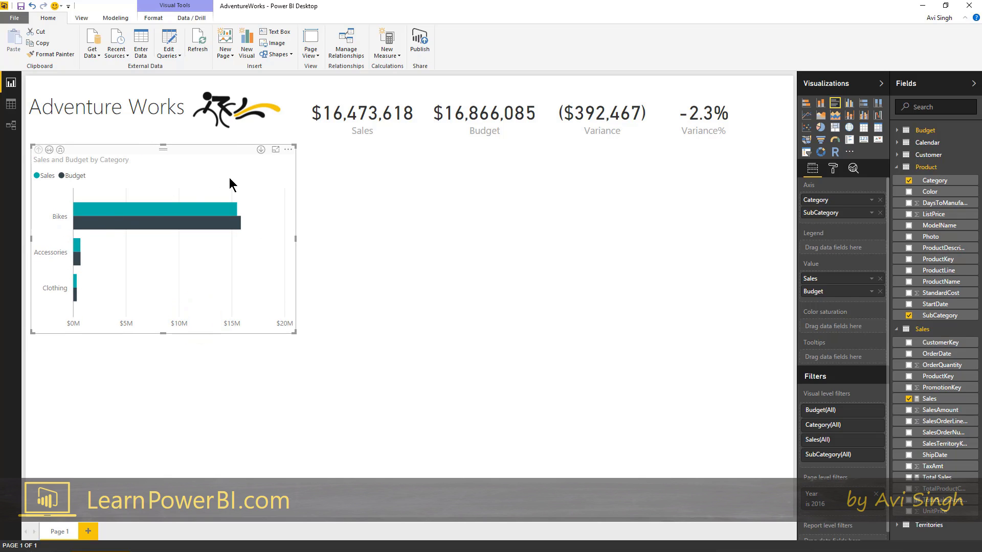
# Step: Sort the bars by Category in ascending order and place a copy to the right
pyautogui.click(289, 154)
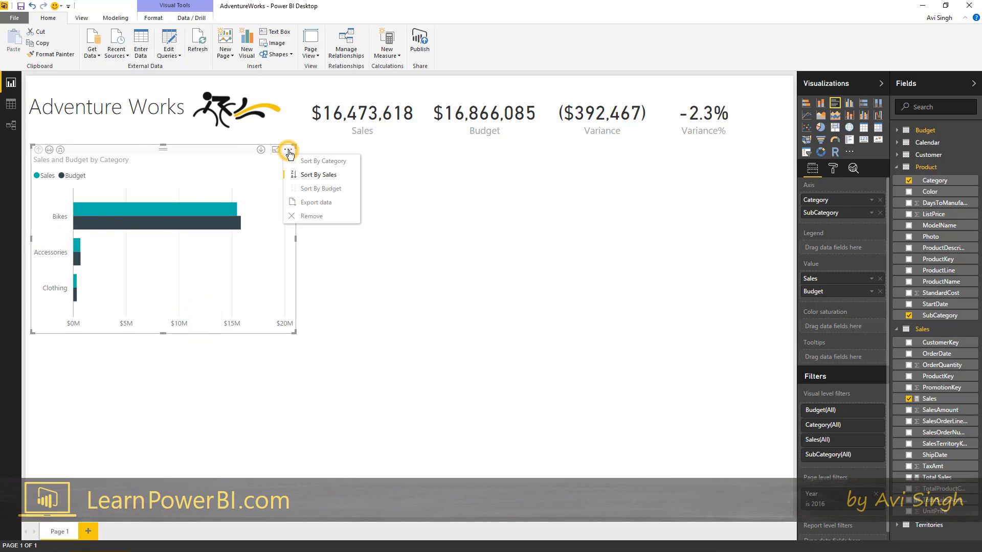
pyautogui.click(317, 161)
pyautogui.click(288, 150)
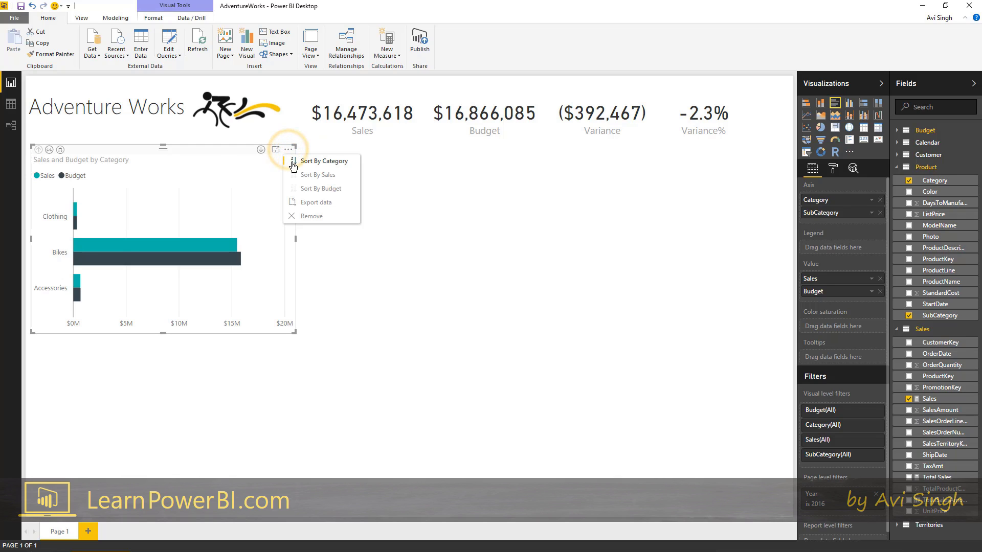
pyautogui.click(292, 163)
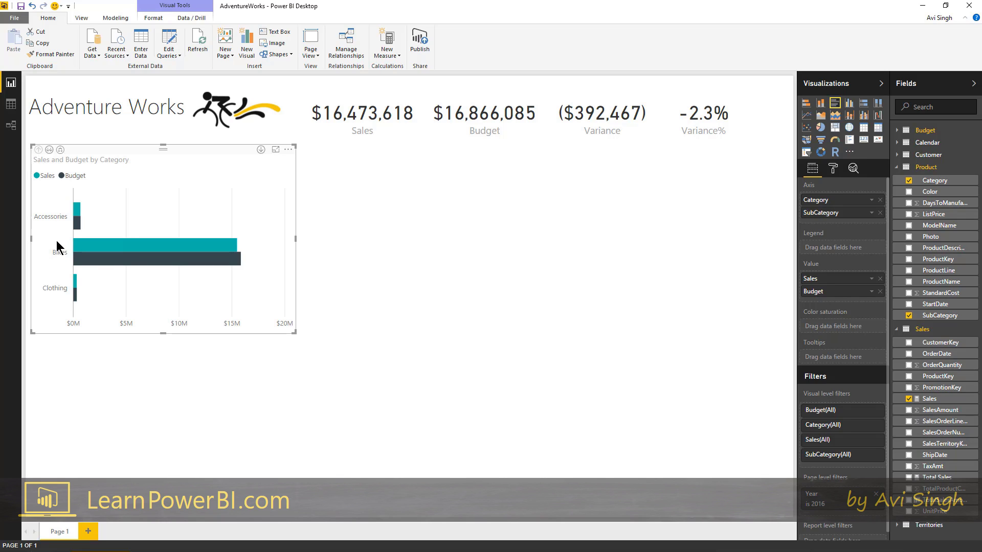
pyautogui.moveTo(146, 150); pyautogui.dragTo(144, 148)
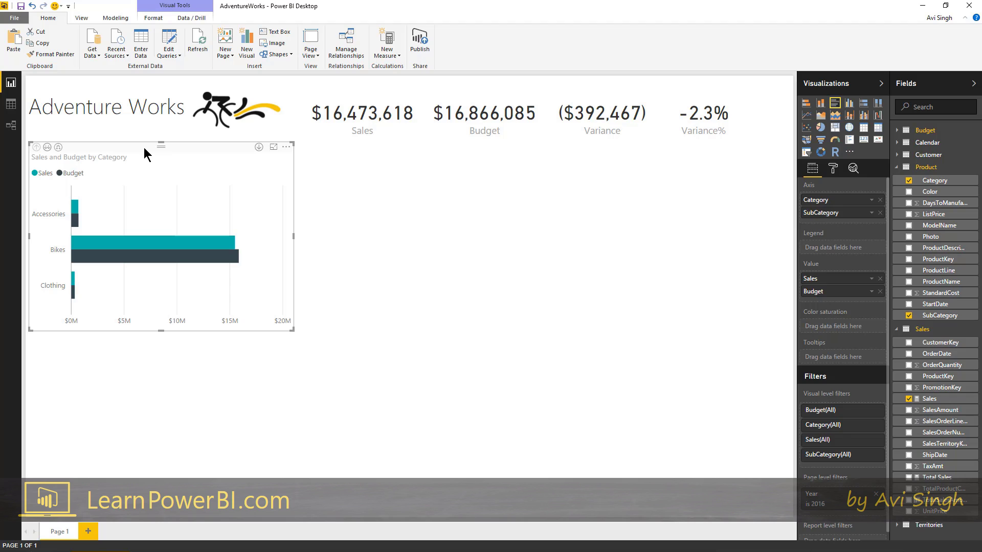
pyautogui.moveTo(150, 152); pyautogui.dragTo(431, 149)
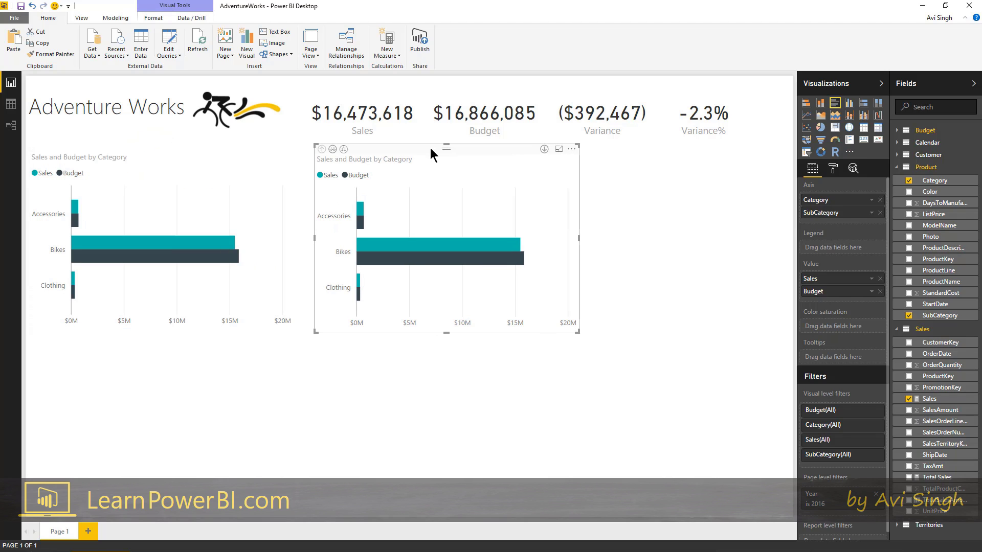
# Step: Replace Sales and Budget in the copied chart with the Budget table's Variance field
pyautogui.click(453, 184)
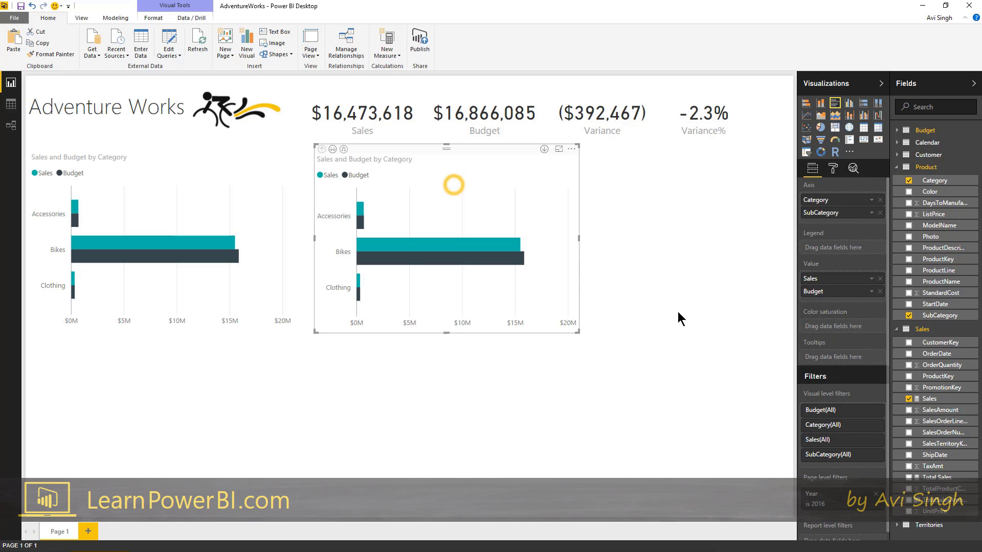
pyautogui.click(880, 279)
pyautogui.click(880, 278)
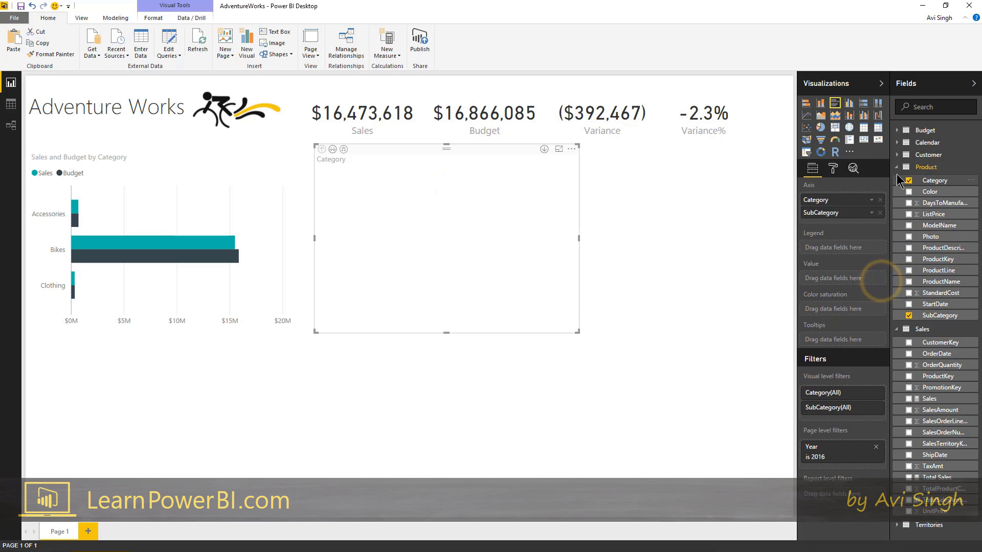
pyautogui.click(897, 167)
pyautogui.click(896, 131)
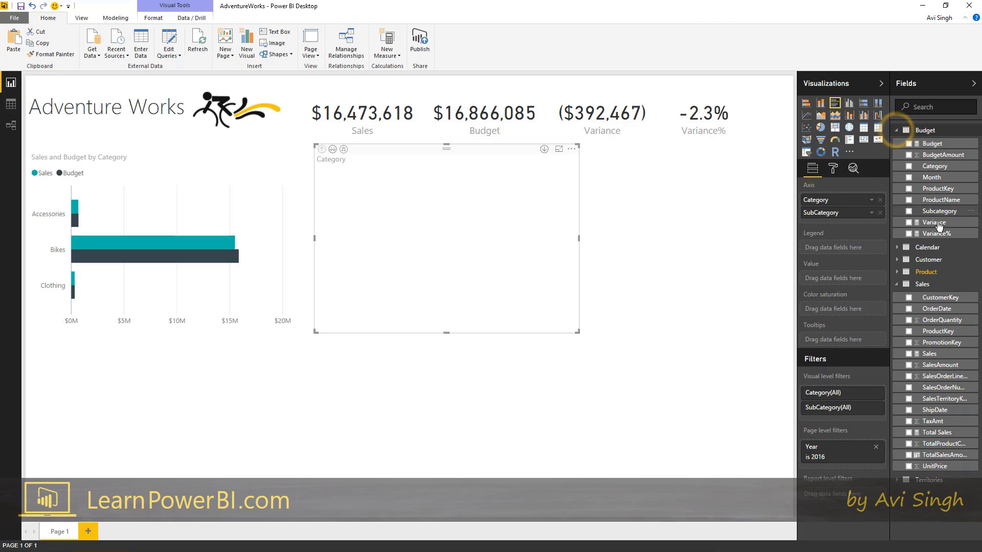
pyautogui.moveTo(938, 227)
pyautogui.mouseDown()
pyautogui.moveTo(862, 254)
pyautogui.moveTo(849, 281)
pyautogui.mouseUp()
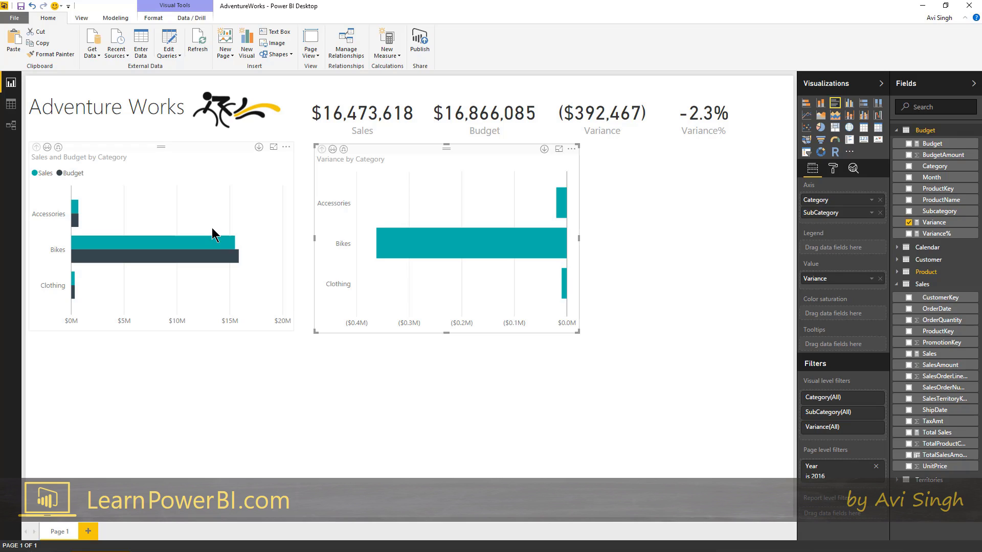
pyautogui.click(498, 152)
pyautogui.rightClick(76, 211)
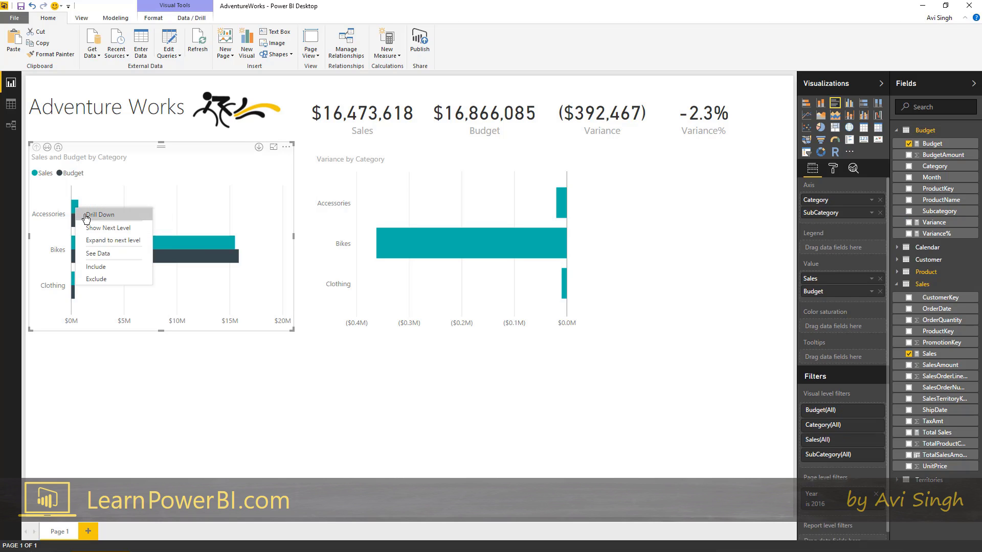
pyautogui.click(85, 215)
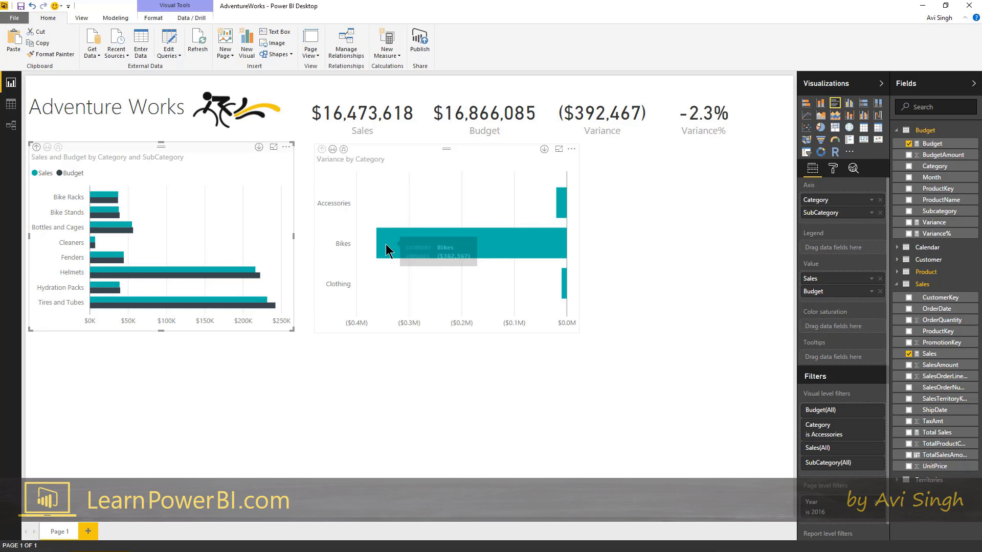
pyautogui.rightClick(562, 202)
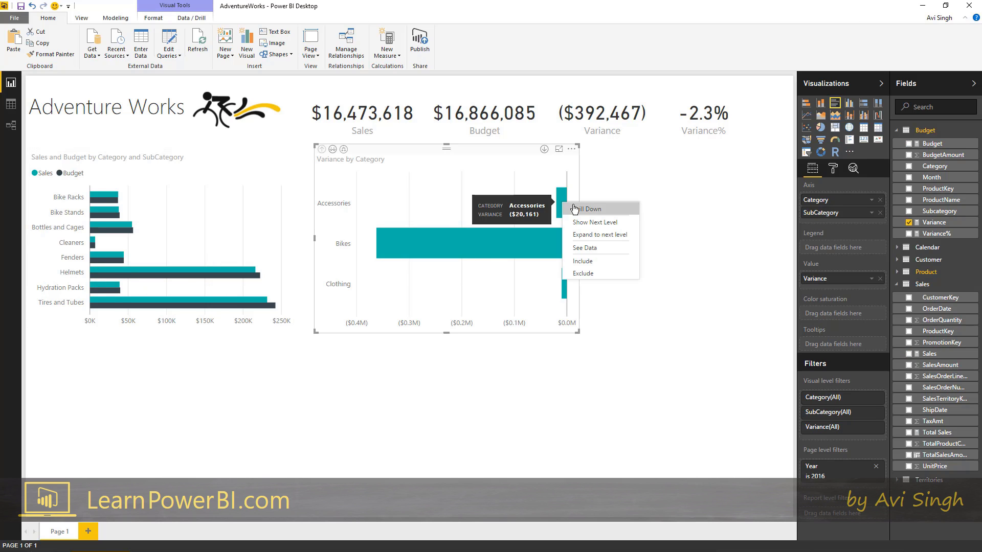
pyautogui.click(575, 209)
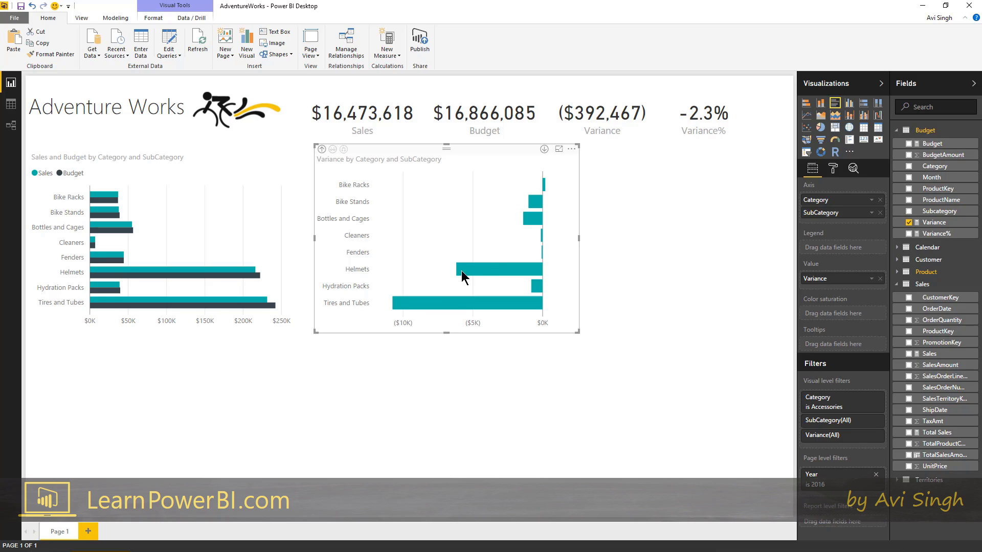
pyautogui.moveTo(421, 303)
pyautogui.click(322, 150)
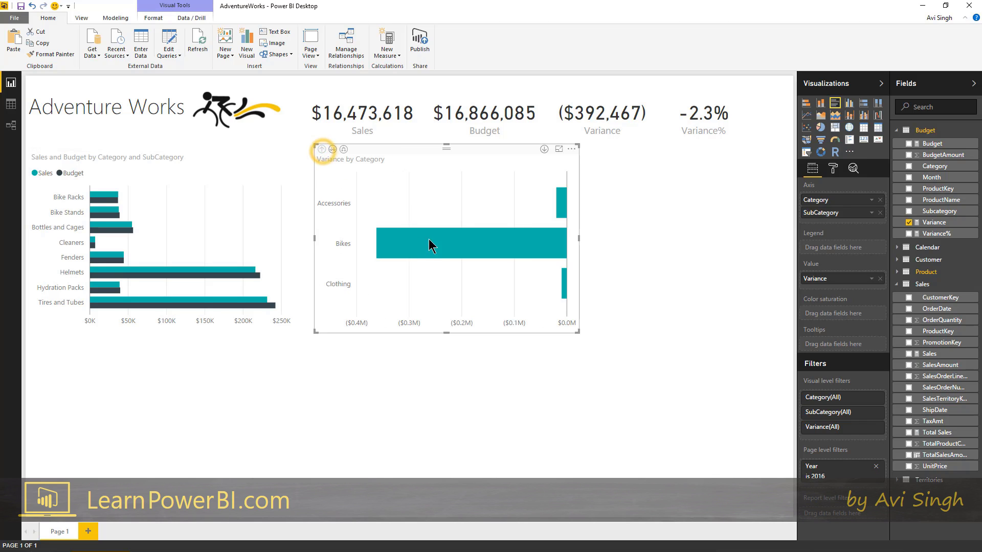
pyautogui.click(36, 149)
pyautogui.click(473, 198)
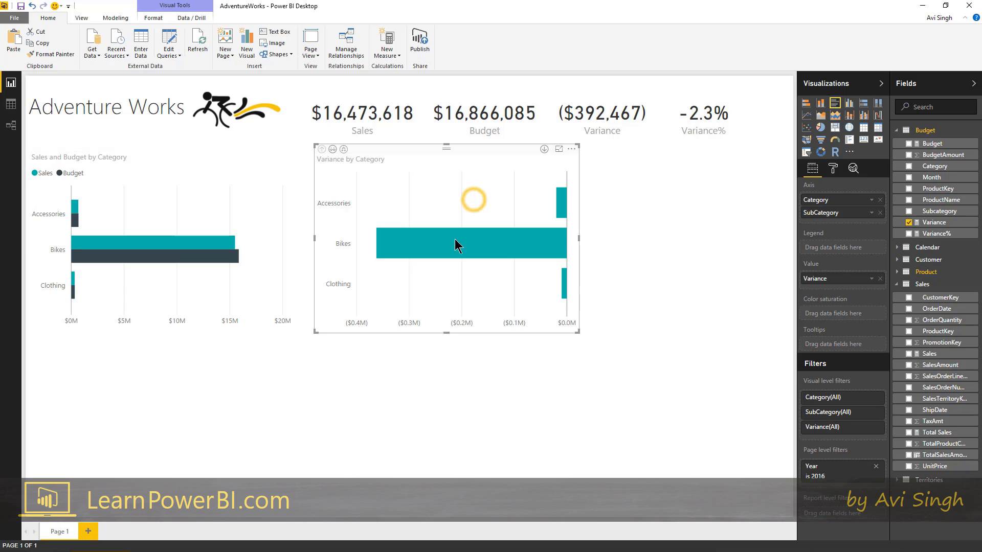
# Step: Shade the Variance bars by Variance, with a red minimum and light teal maximum
pyautogui.click(492, 185)
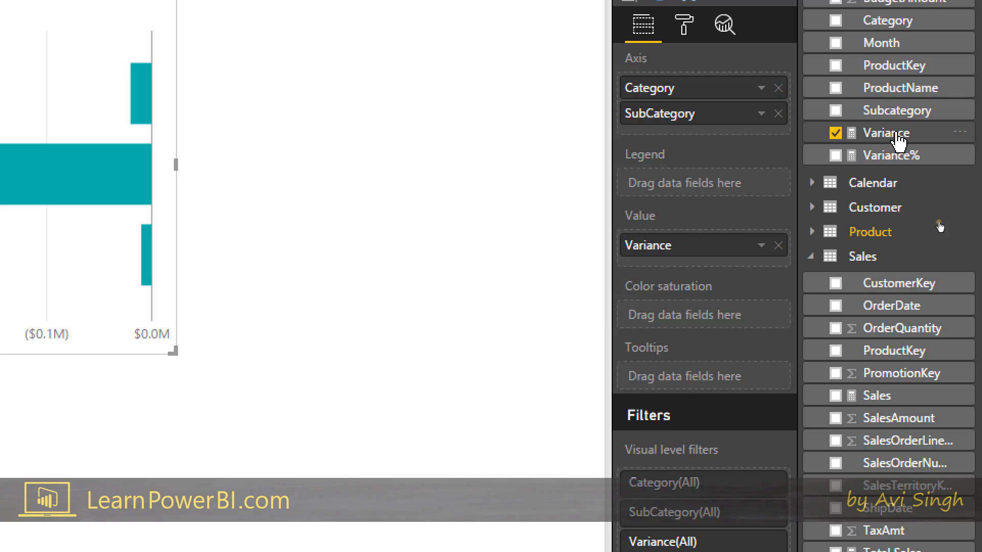
pyautogui.moveTo(898, 137); pyautogui.dragTo(726, 321)
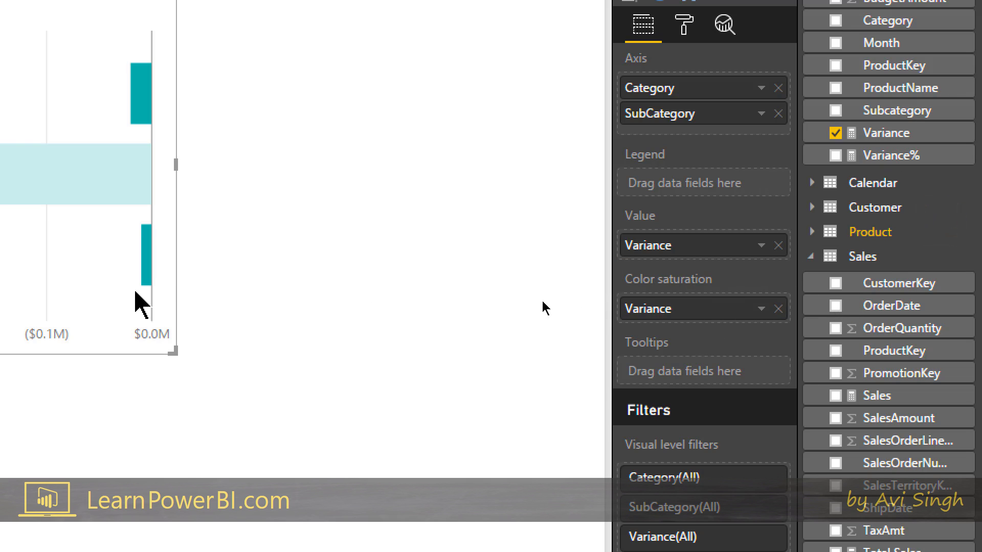
pyautogui.moveTo(108, 193)
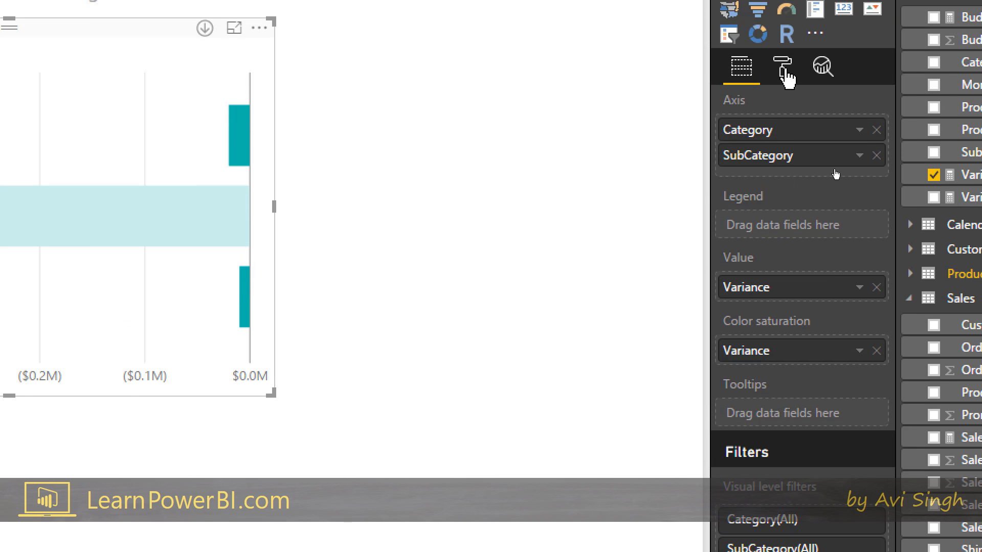
pyautogui.click(782, 69)
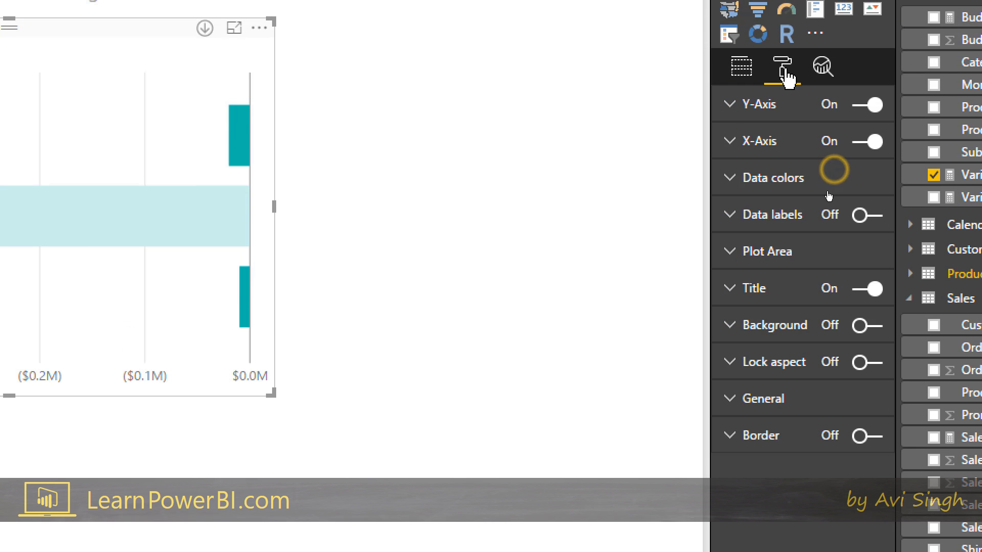
pyautogui.click(782, 178)
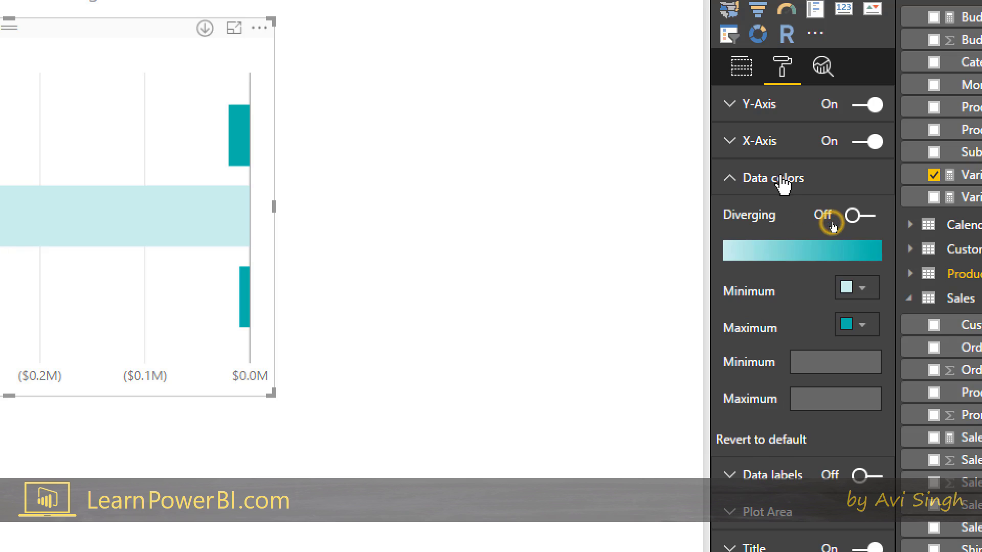
pyautogui.click(861, 287)
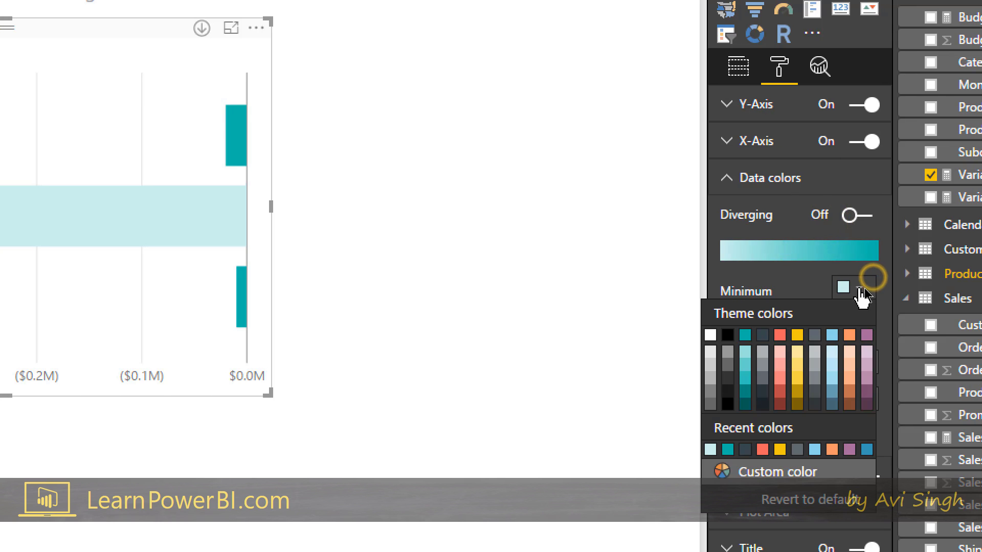
pyautogui.click(779, 335)
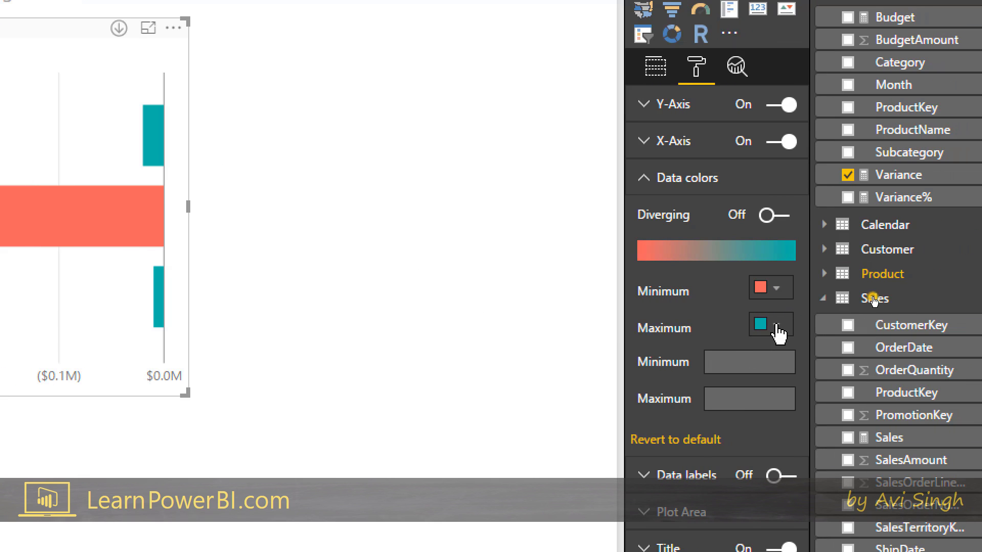
pyautogui.click(776, 326)
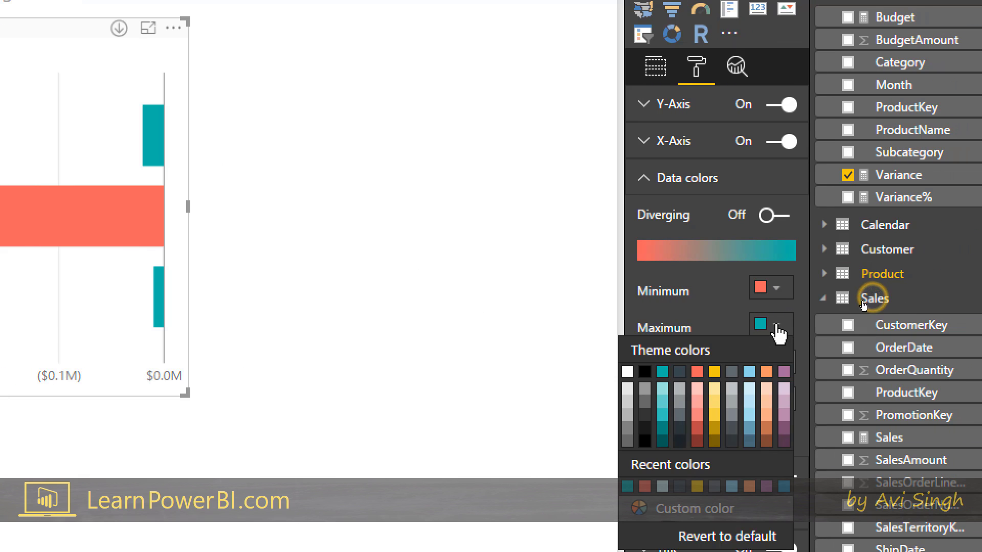
pyautogui.click(666, 396)
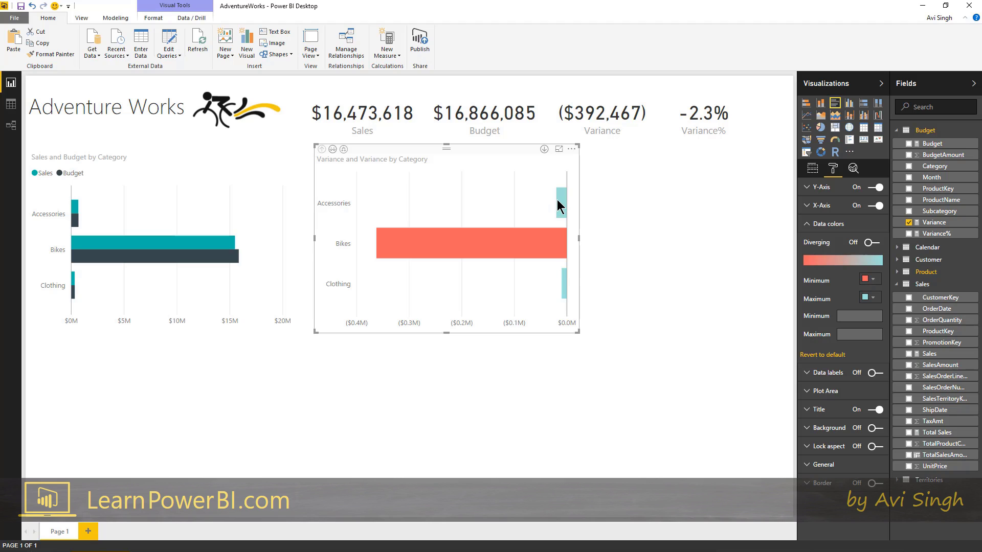
# Step: Drill the Variance chart into Accessories subcategories, then drill back up to categories
pyautogui.rightClick(145, 140)
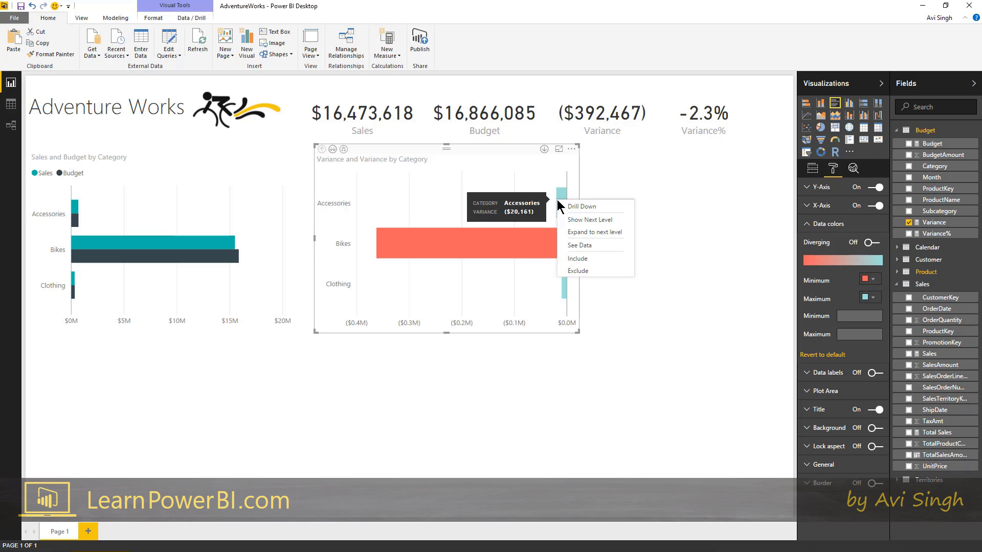
pyautogui.click(563, 206)
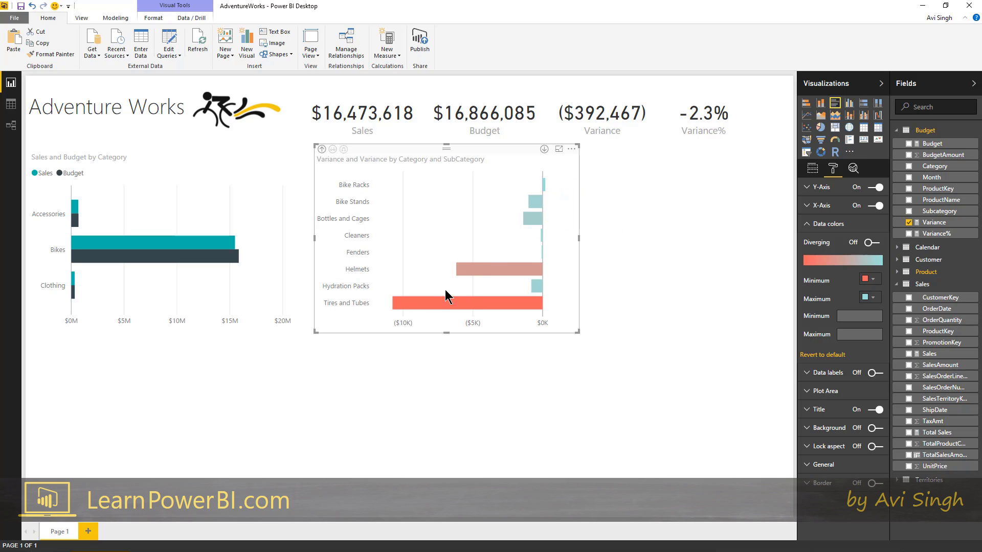
pyautogui.moveTo(417, 305)
pyautogui.click(466, 218)
pyautogui.click(321, 150)
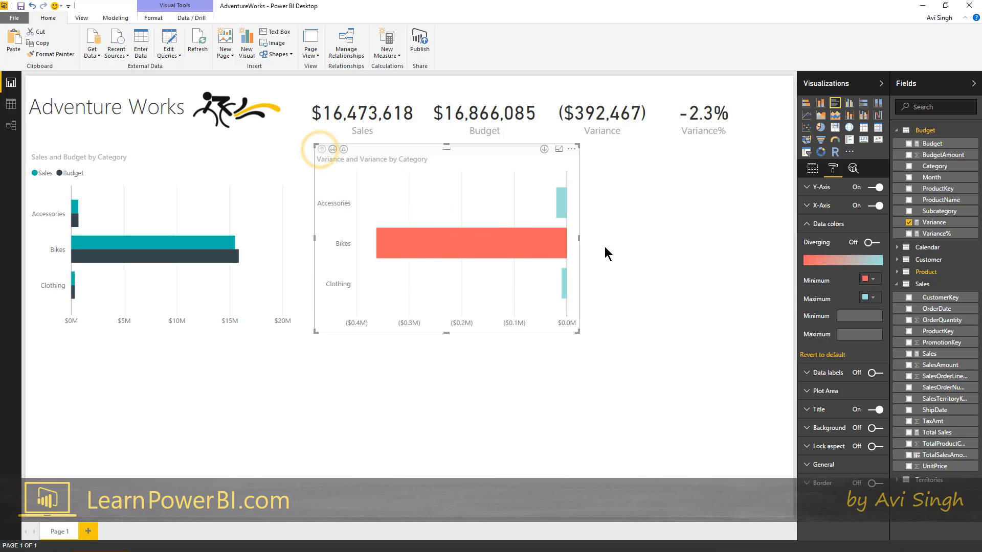
pyautogui.click(680, 269)
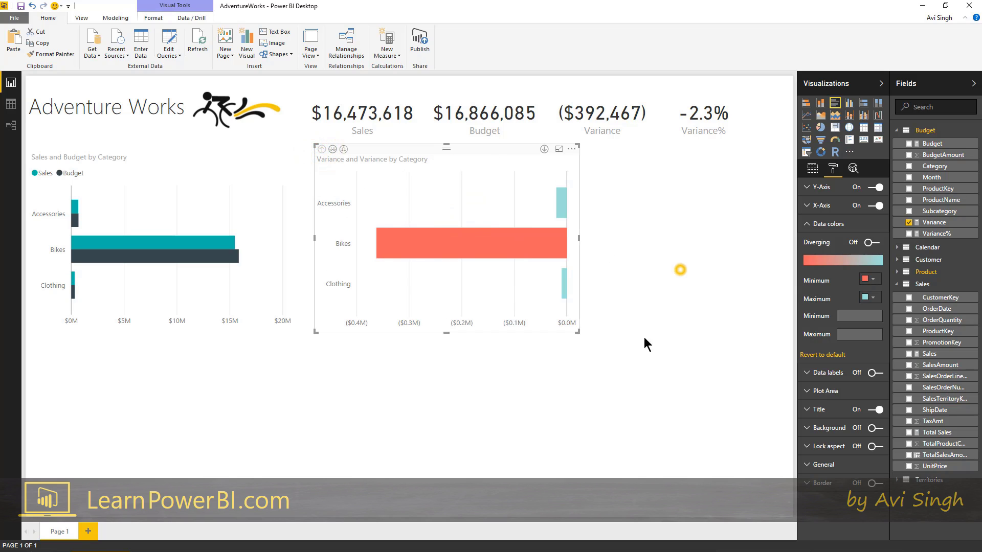
# Step: Copy the Category chart below itself, drop Category/SubCategory, and make it a line chart by Calendar Month
pyautogui.click(222, 145)
pyautogui.moveTo(222, 145); pyautogui.dragTo(213, 152)
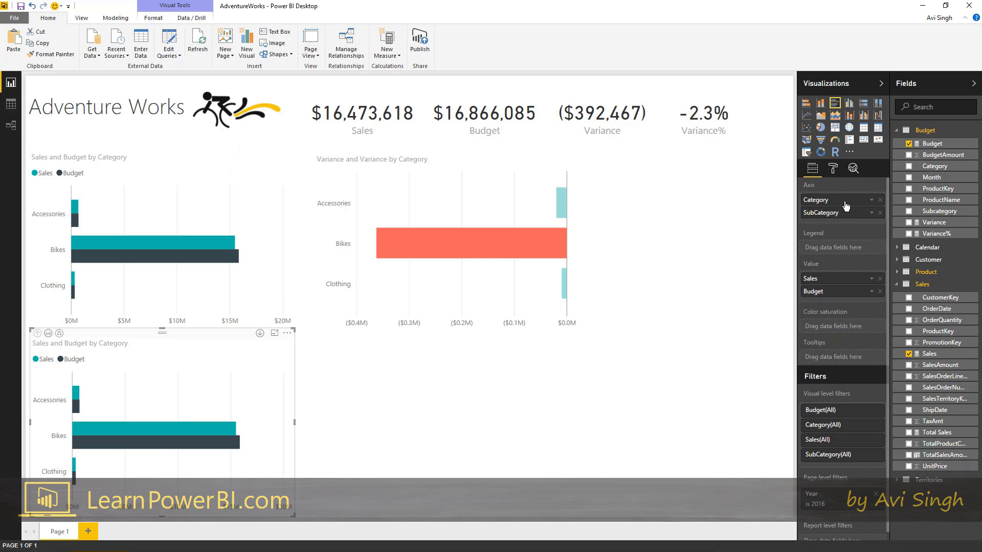
pyautogui.click(879, 201)
pyautogui.click(880, 200)
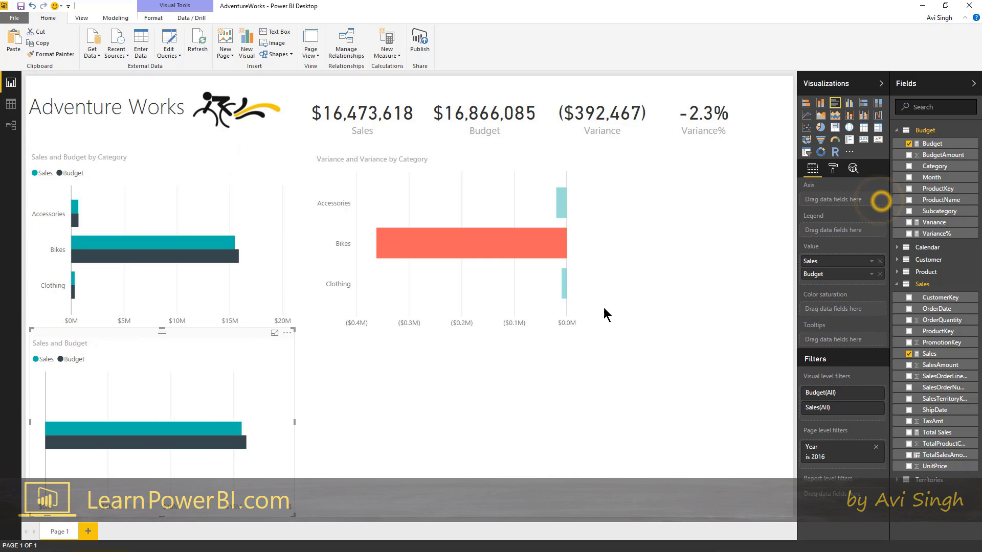
pyautogui.click(806, 116)
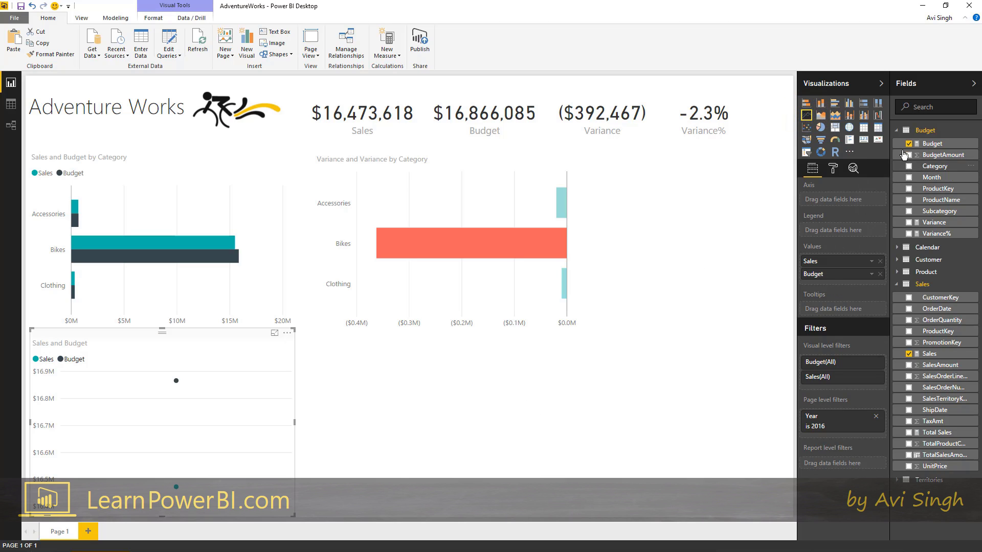
pyautogui.click(899, 130)
pyautogui.click(898, 143)
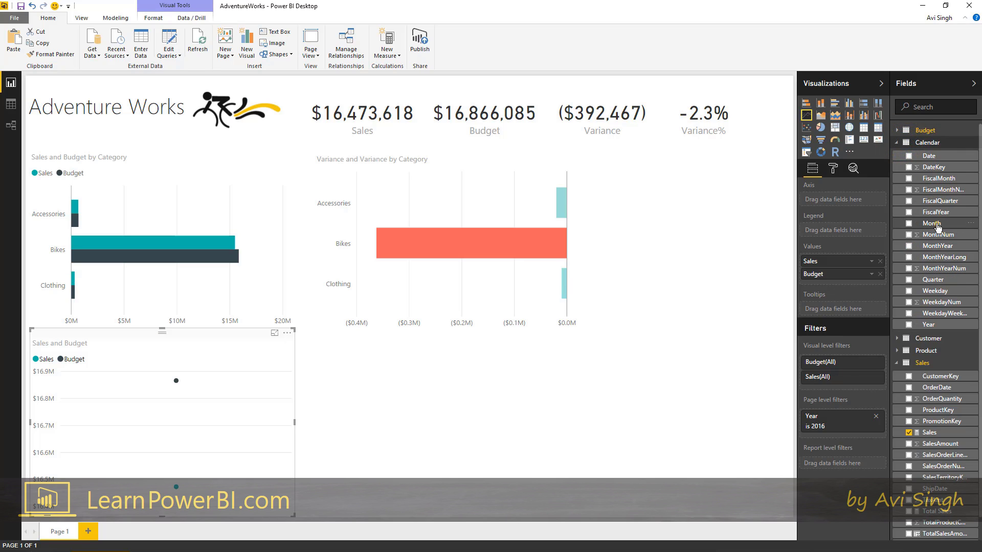
pyautogui.moveTo(934, 223); pyautogui.dragTo(838, 200)
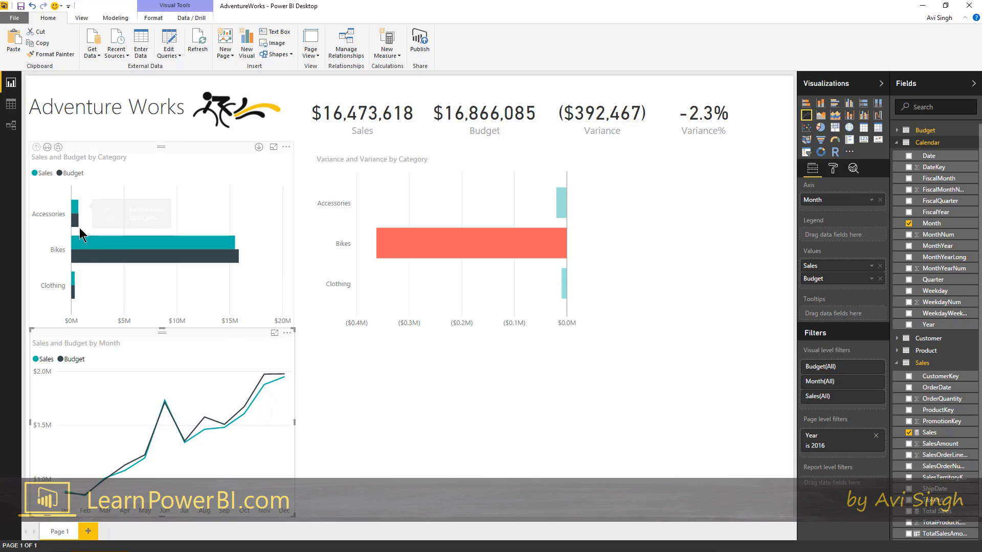
pyautogui.moveTo(93, 250)
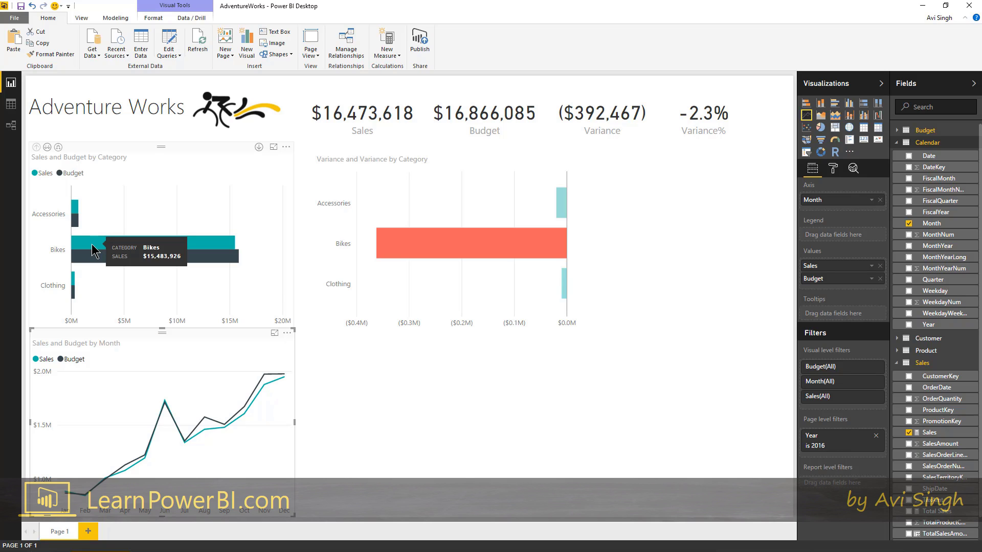
pyautogui.moveTo(76, 210)
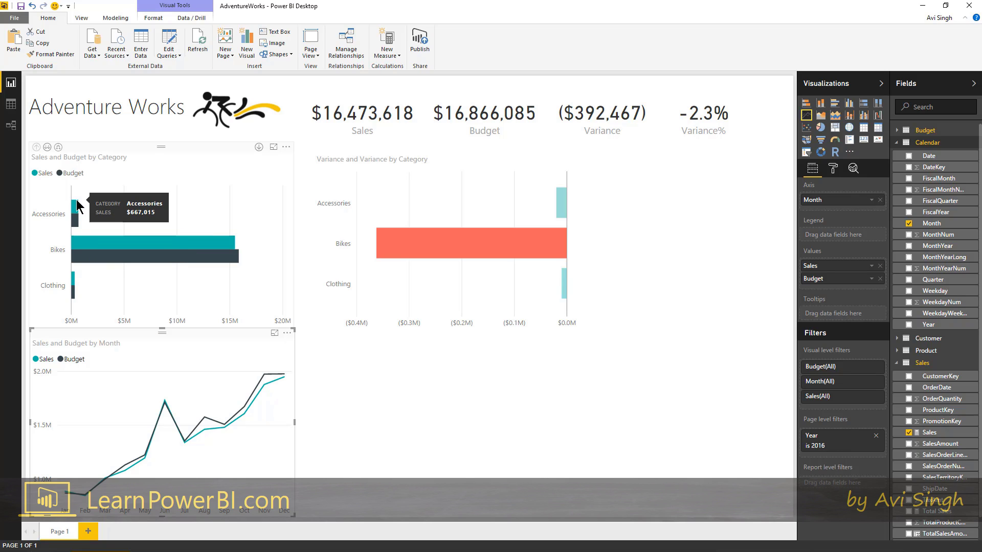
pyautogui.rightClick(76, 210)
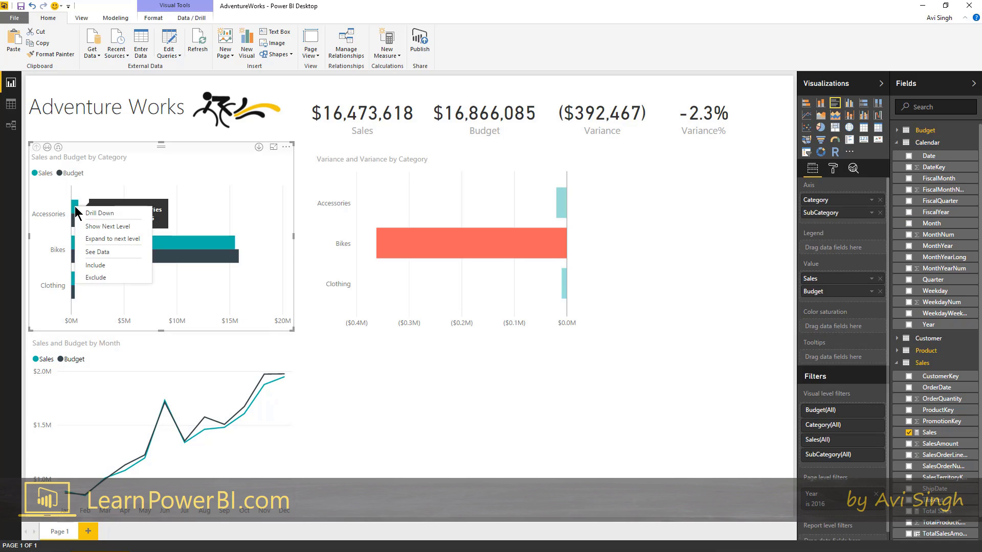
pyautogui.click(87, 214)
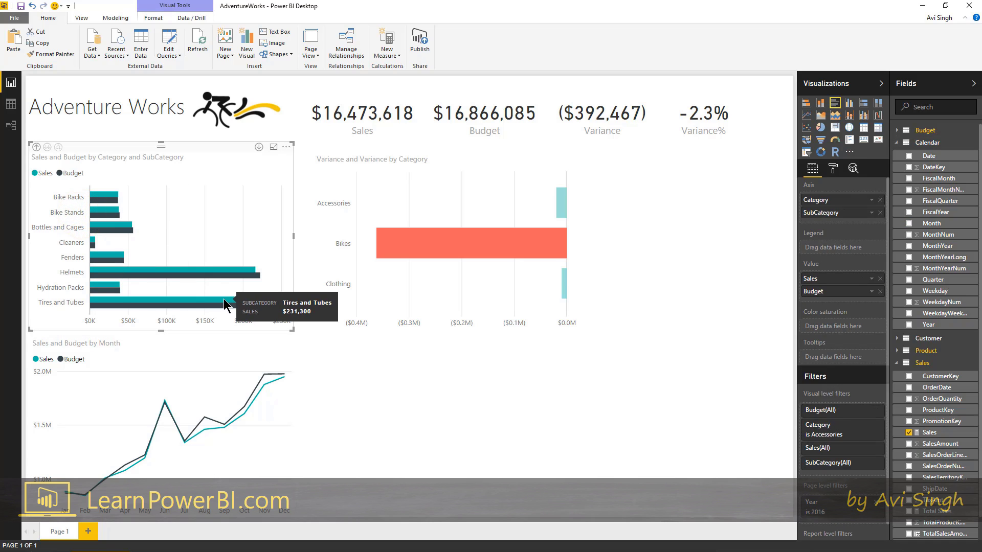
pyautogui.moveTo(511, 222)
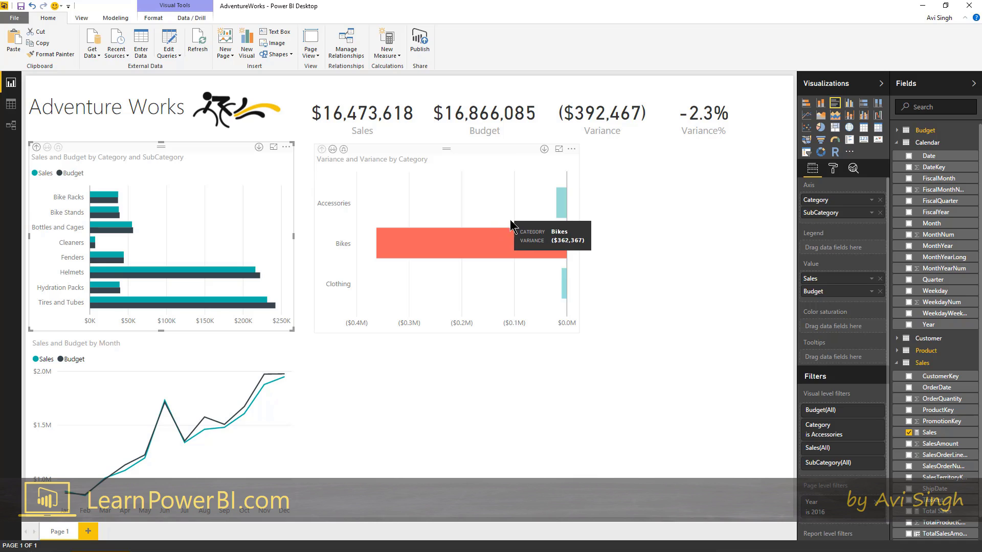
pyautogui.rightClick(560, 201)
pyautogui.click(565, 207)
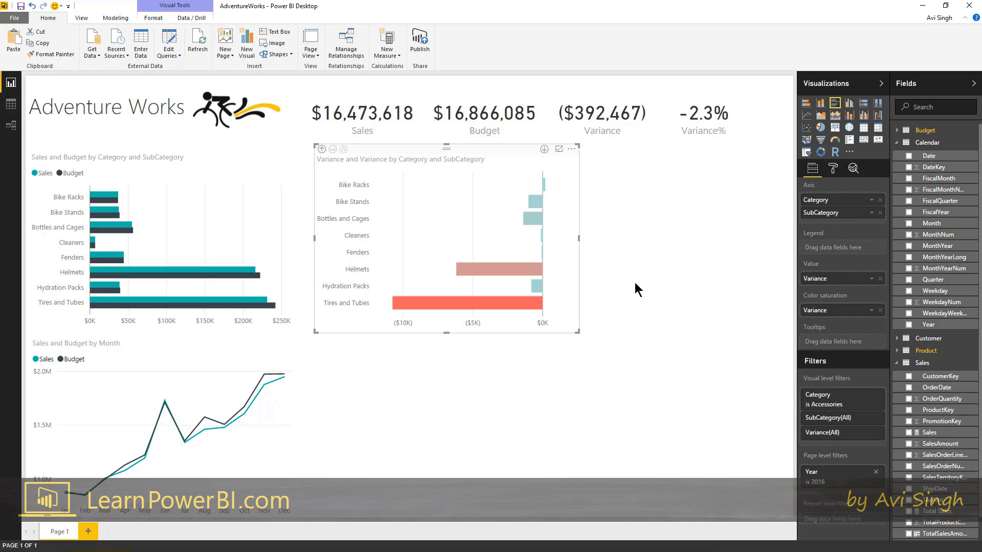
pyautogui.moveTo(457, 288)
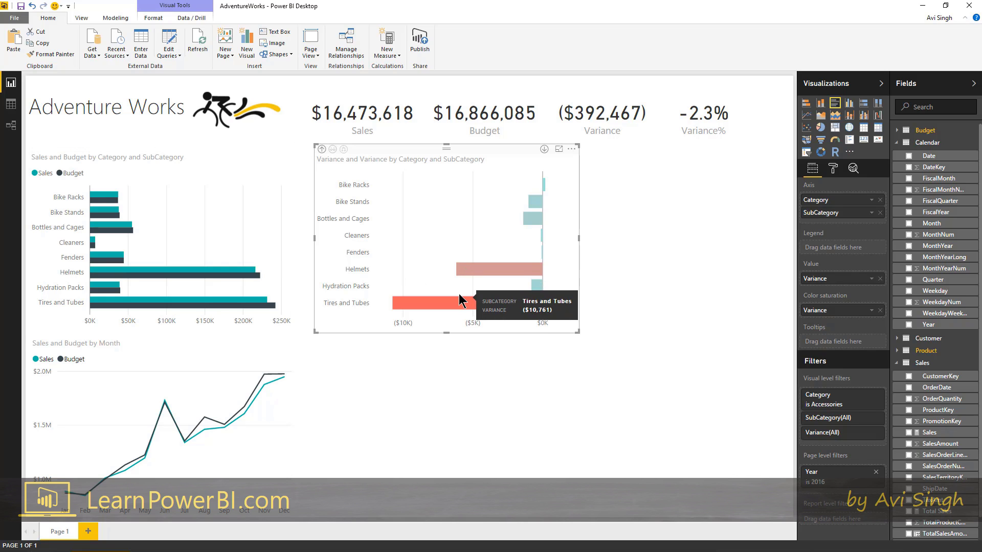
pyautogui.click(321, 149)
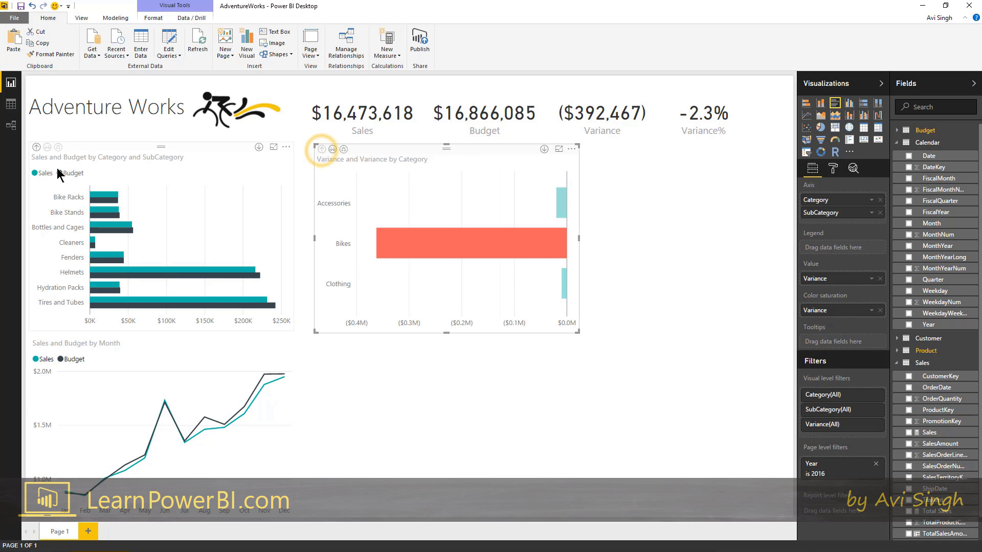
pyautogui.click(36, 147)
pyautogui.click(247, 360)
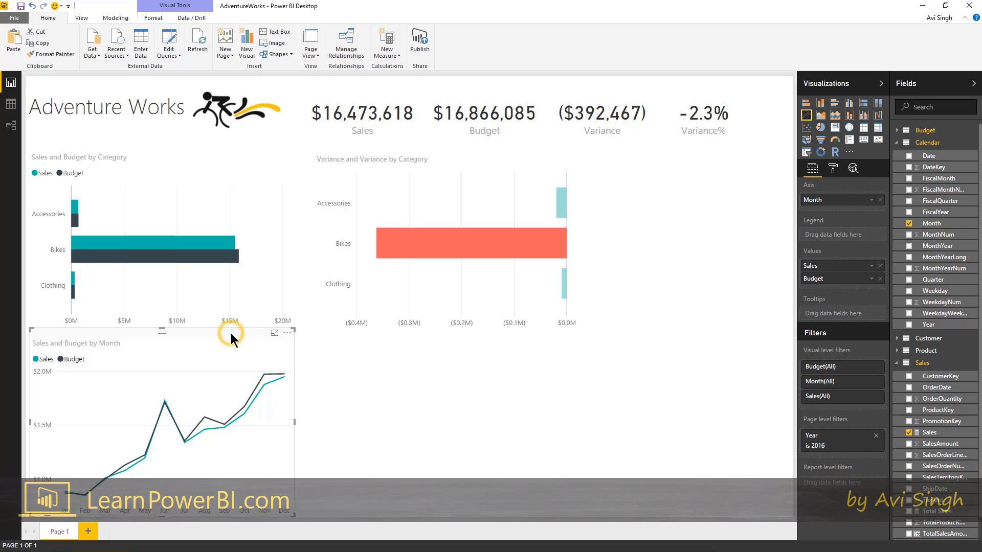
# Step: Paste a copy of the monthly chart beside it and replace Sales and Budget with Variance
pyautogui.hotkey('ctrl', 'c')
pyautogui.hotkey('ctrl', 'v')
pyautogui.moveTo(231, 333); pyautogui.dragTo(509, 345)
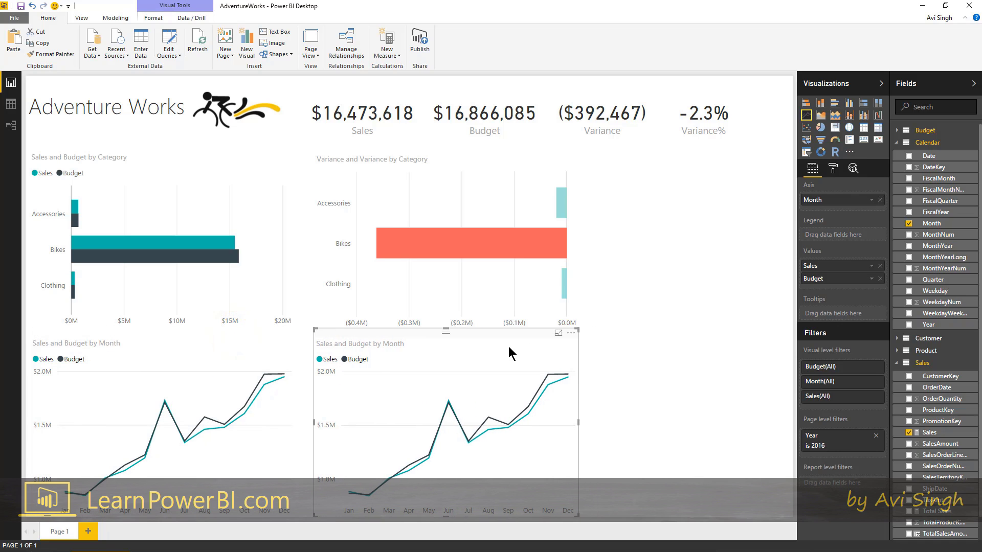
pyautogui.click(879, 279)
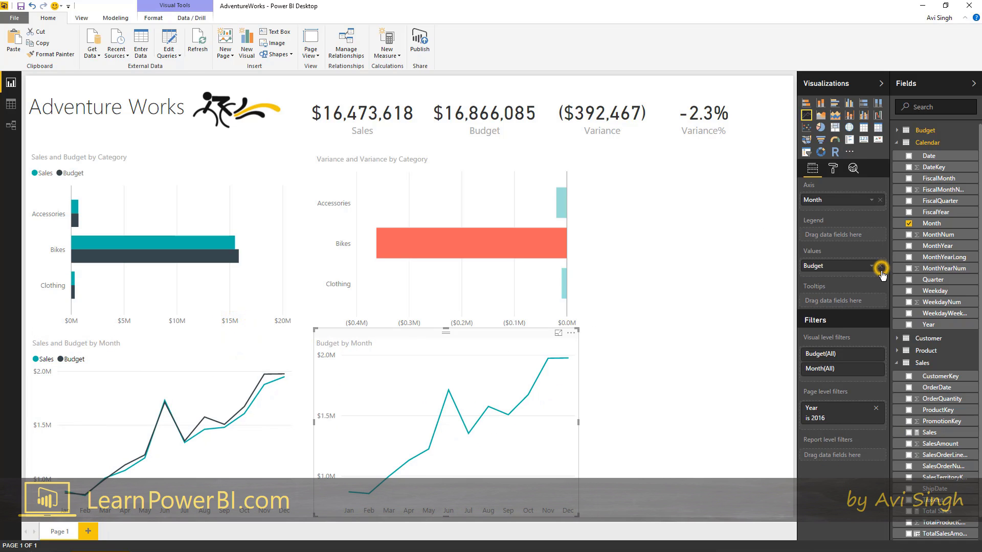
pyautogui.click(880, 265)
pyautogui.click(896, 143)
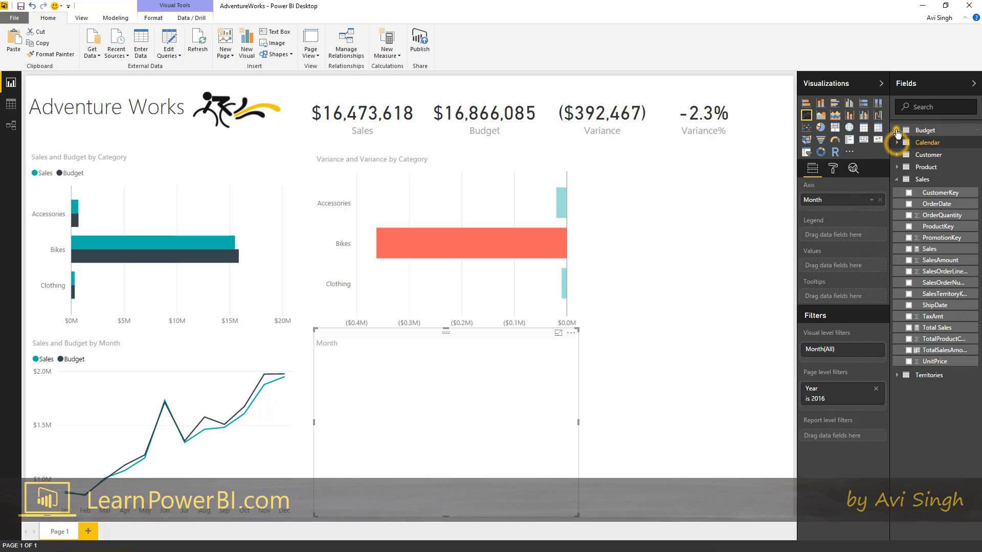
pyautogui.click(897, 130)
pyautogui.moveTo(931, 222); pyautogui.dragTo(858, 235)
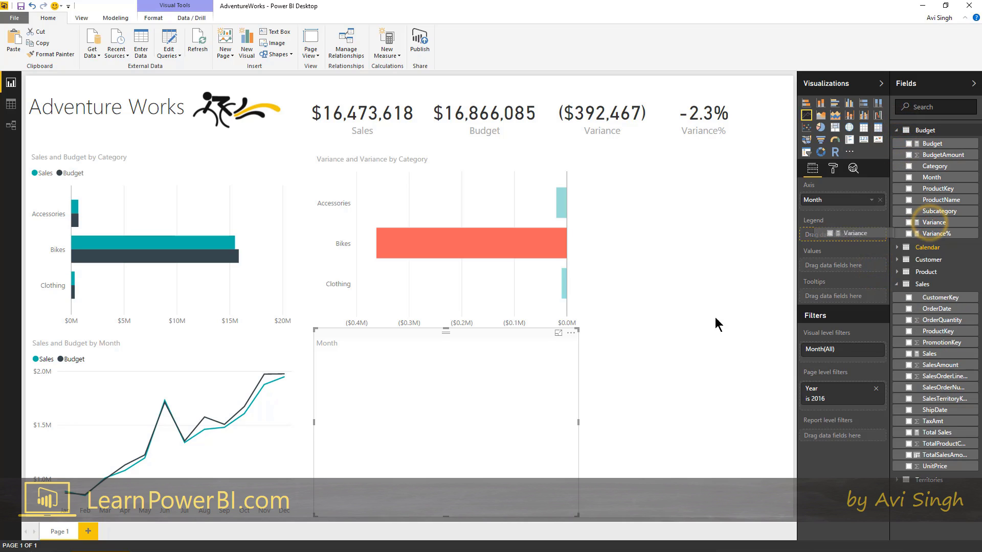
pyautogui.moveTo(933, 223); pyautogui.dragTo(808, 266)
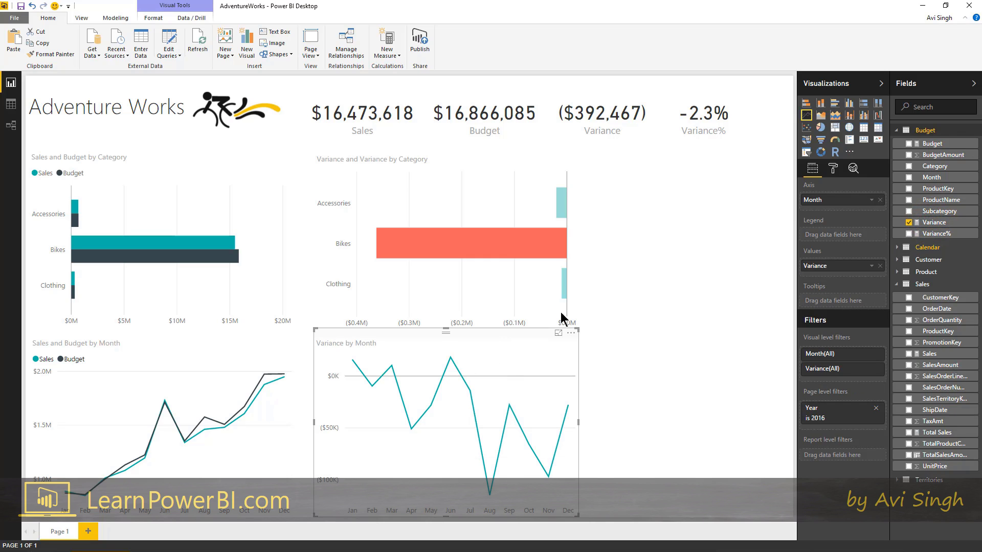
# Step: Make it a column chart shaded by Variance from red minimum to light teal maximum
pyautogui.click(820, 108)
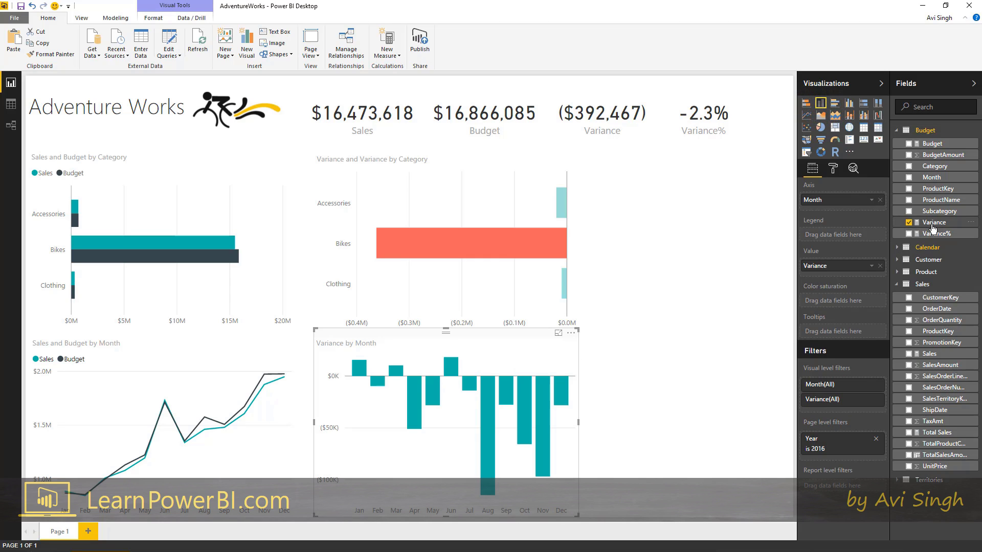
pyautogui.moveTo(925, 228)
pyautogui.mouseDown()
pyautogui.moveTo(846, 285)
pyautogui.moveTo(844, 301)
pyautogui.mouseUp()
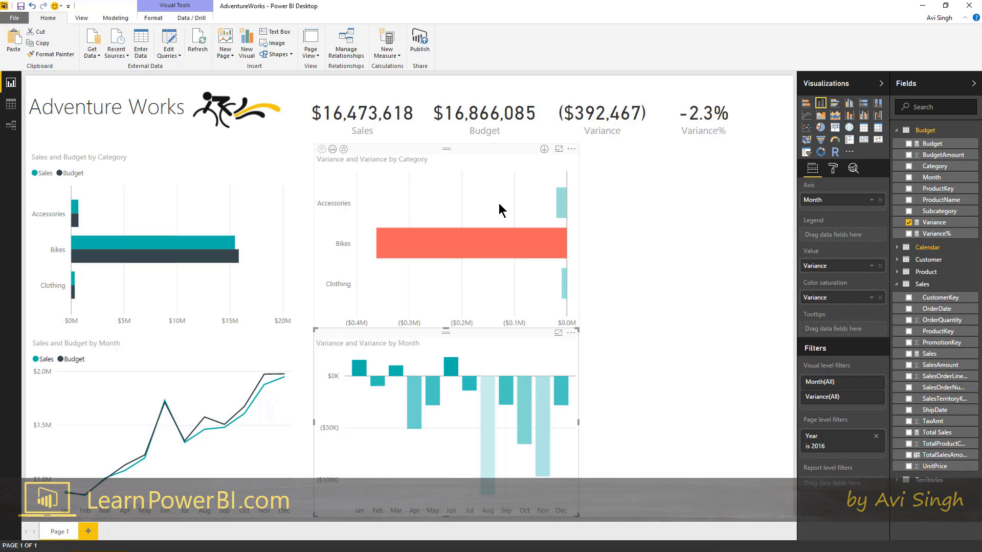
pyautogui.click(832, 169)
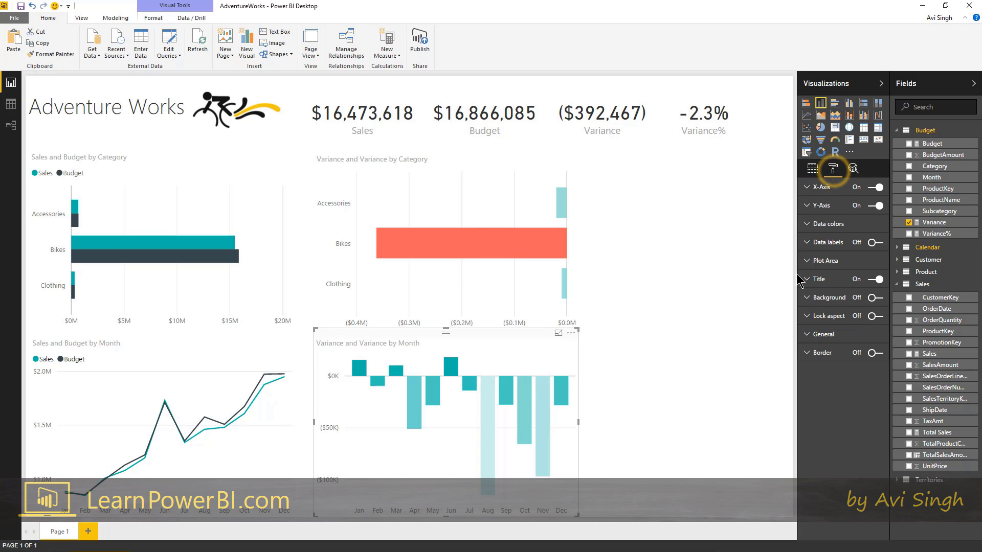
pyautogui.click(835, 225)
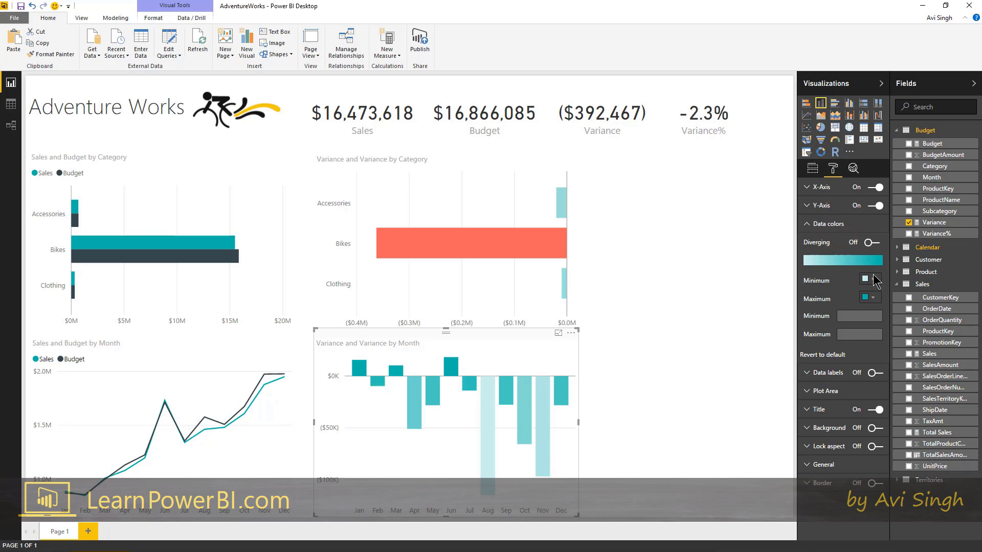
pyautogui.click(873, 280)
pyautogui.click(833, 302)
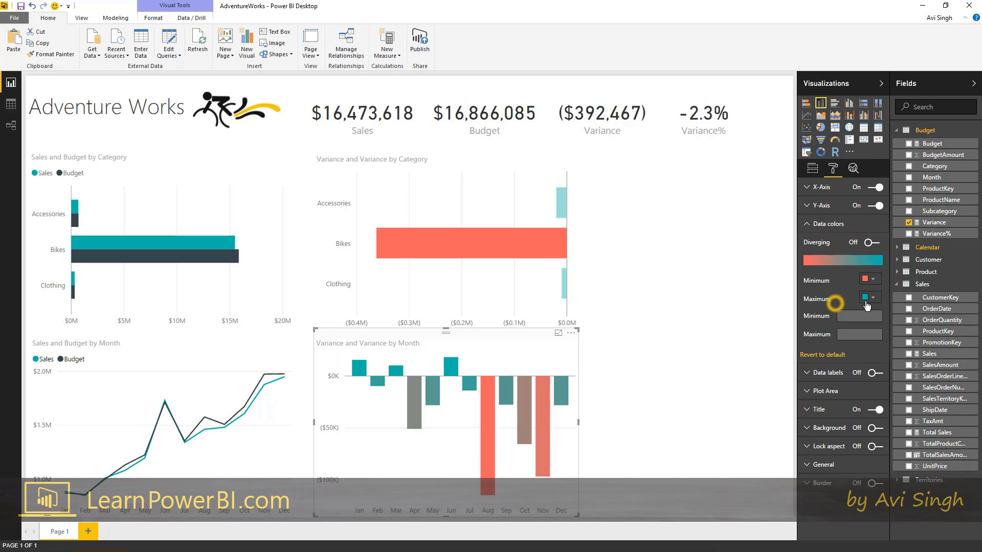
pyautogui.click(869, 297)
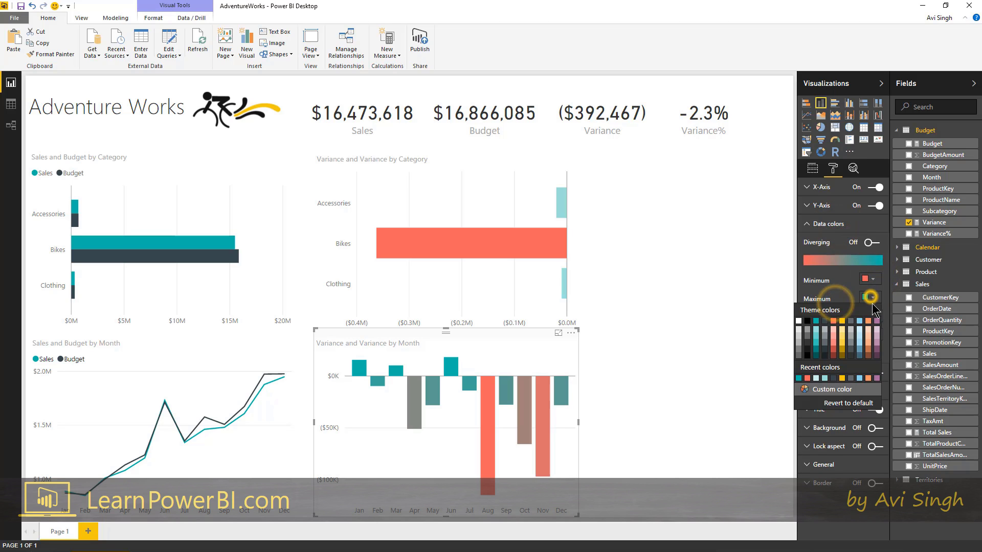
pyautogui.click(816, 330)
pyautogui.click(664, 407)
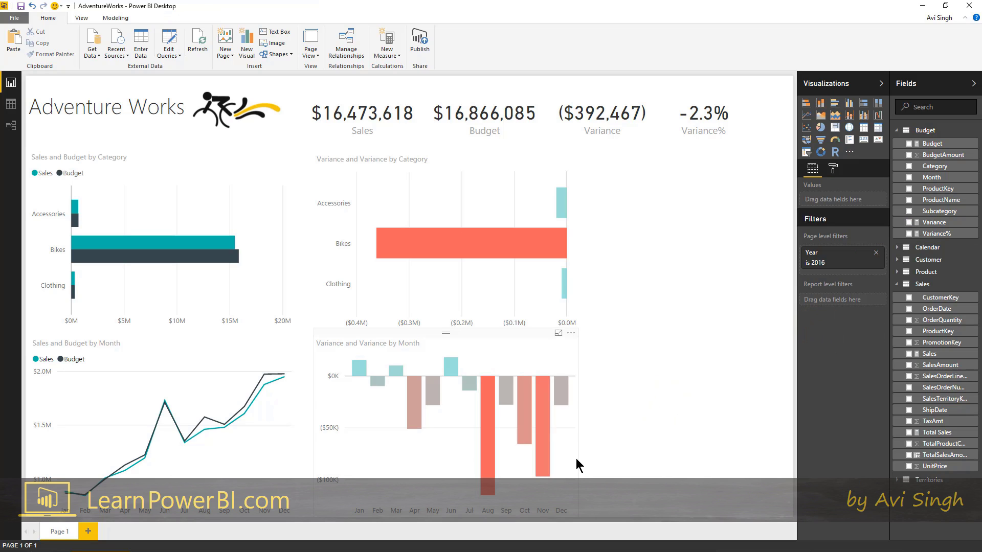
pyautogui.click(627, 386)
pyautogui.click(896, 131)
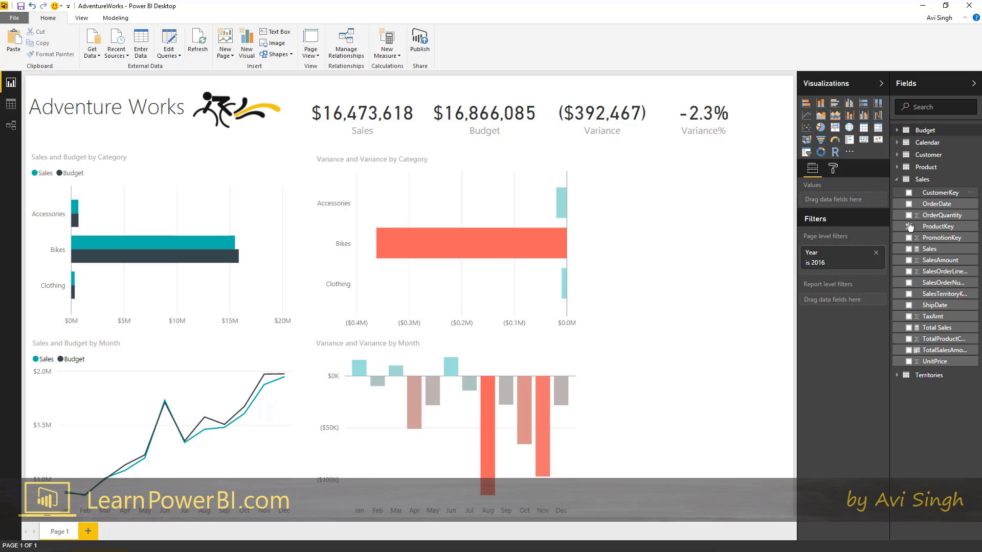
# Step: Create a Sales table visual with its text size set to 11
pyautogui.moveTo(915, 249); pyautogui.dragTo(667, 253)
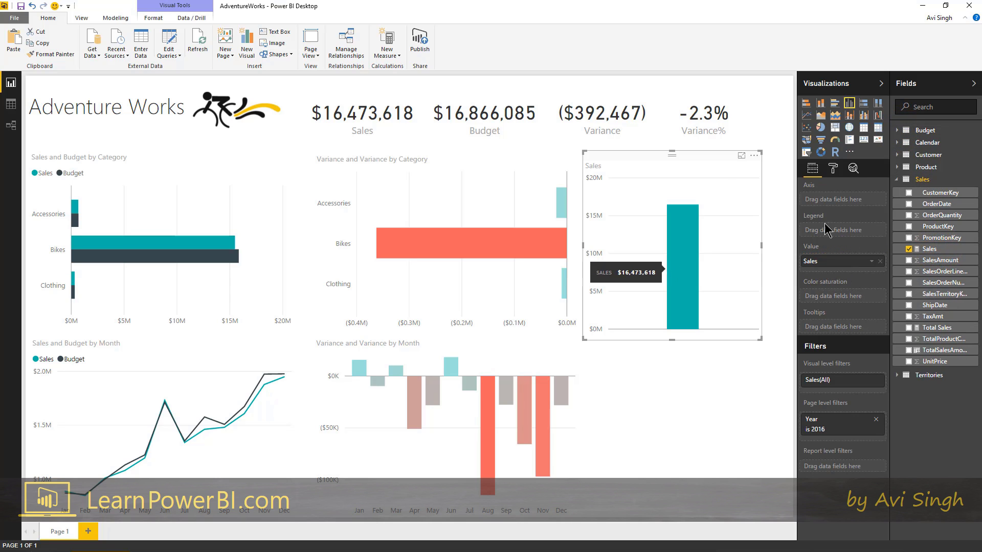
pyautogui.click(897, 179)
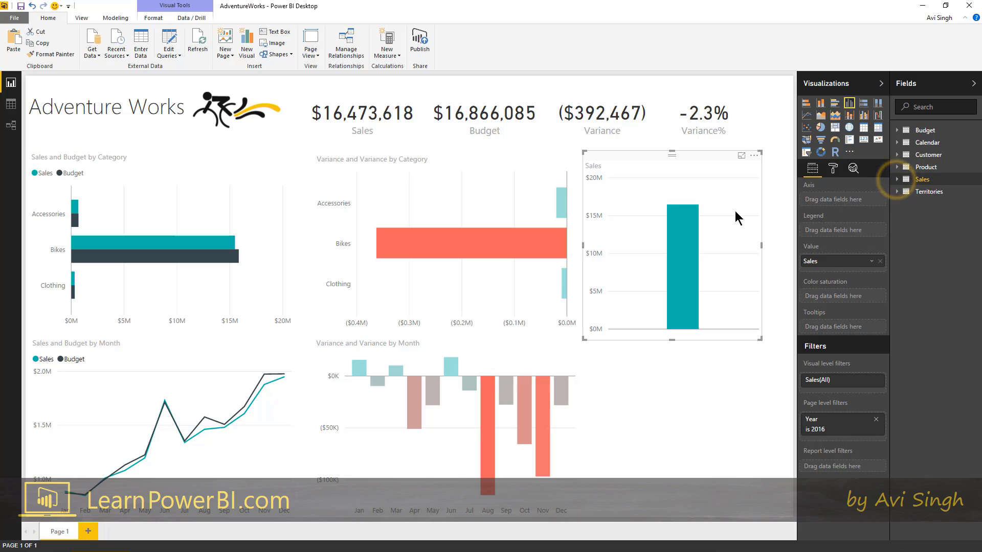
pyautogui.click(863, 128)
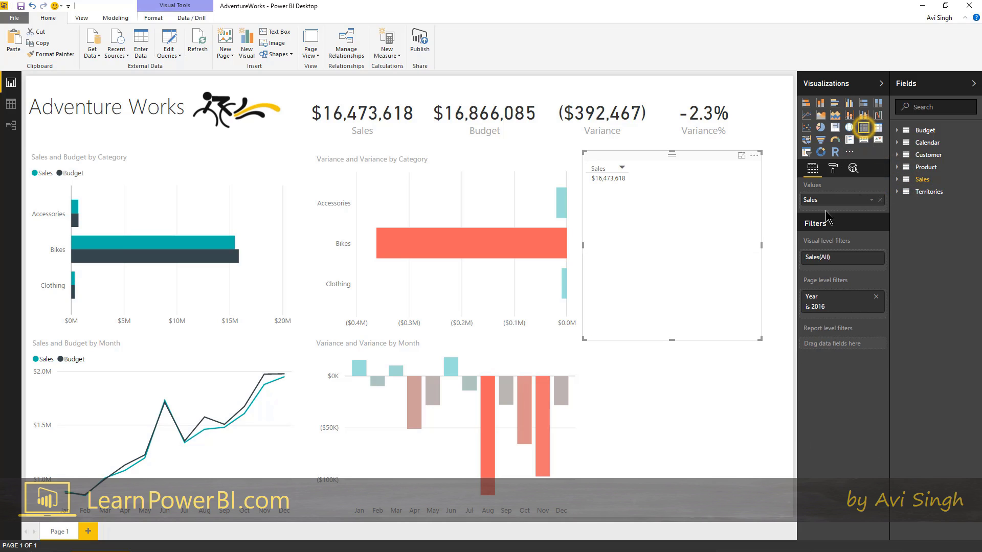
pyautogui.click(713, 154)
pyautogui.click(827, 172)
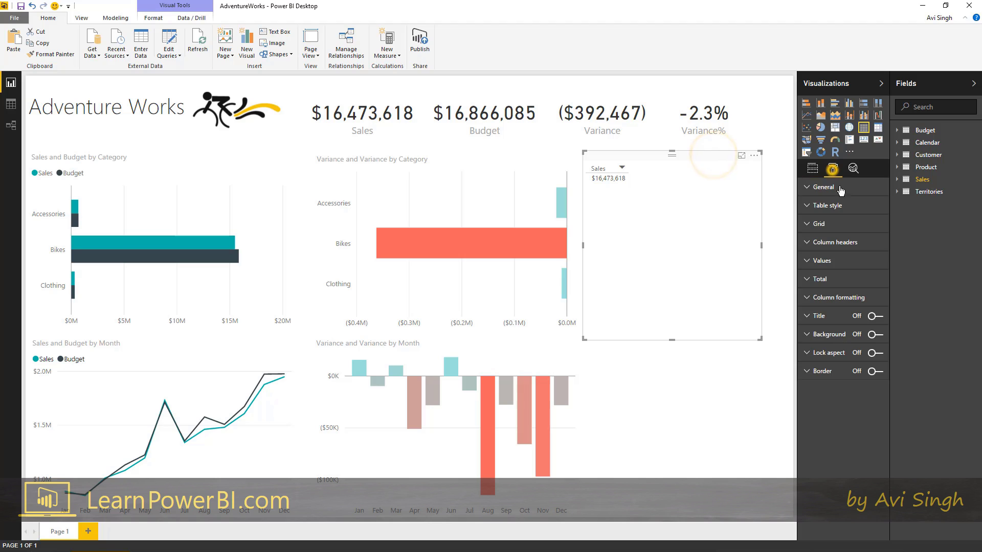
pyautogui.click(823, 187)
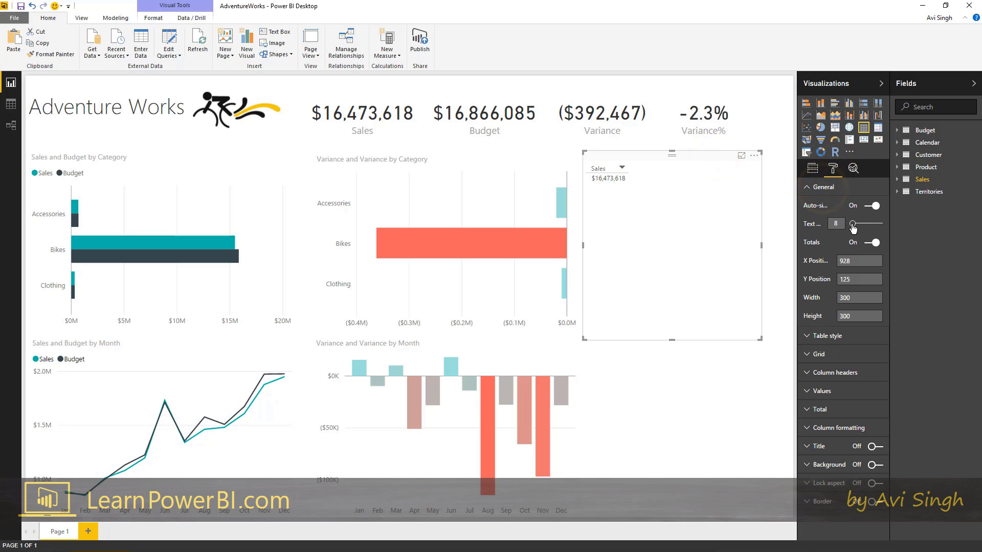
pyautogui.moveTo(851, 223); pyautogui.dragTo(857, 229)
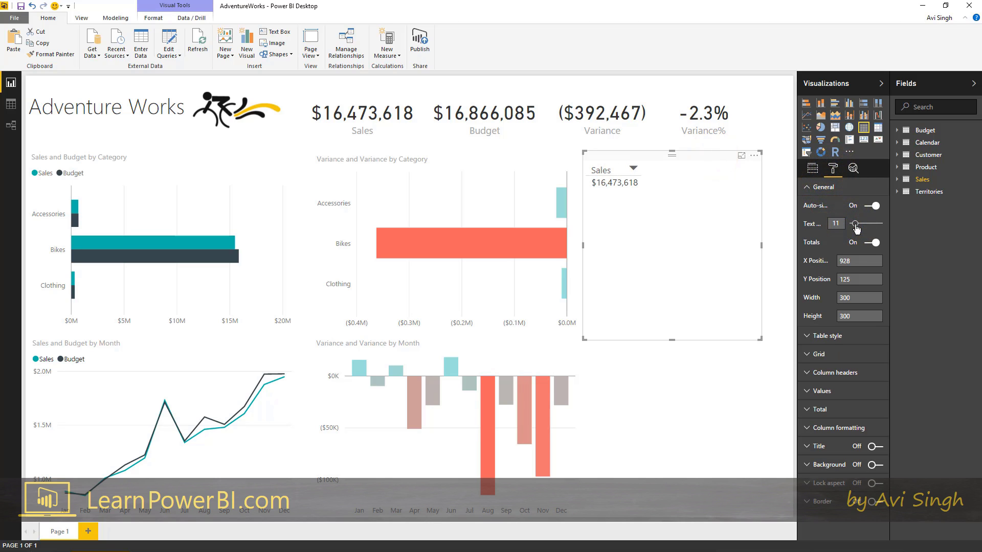
pyautogui.click(719, 158)
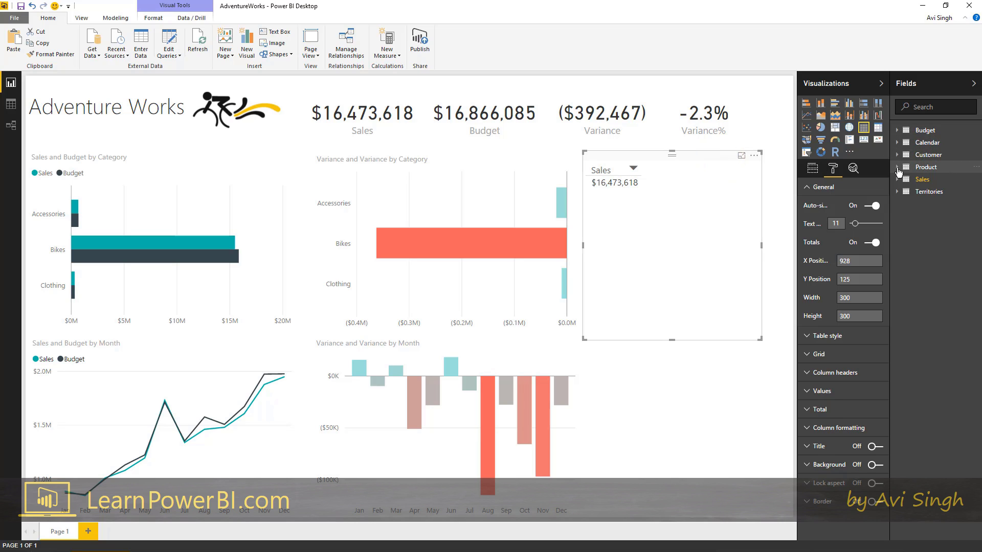
# Step: Add Customer FullName to the table, placed before Sales
pyautogui.click(897, 154)
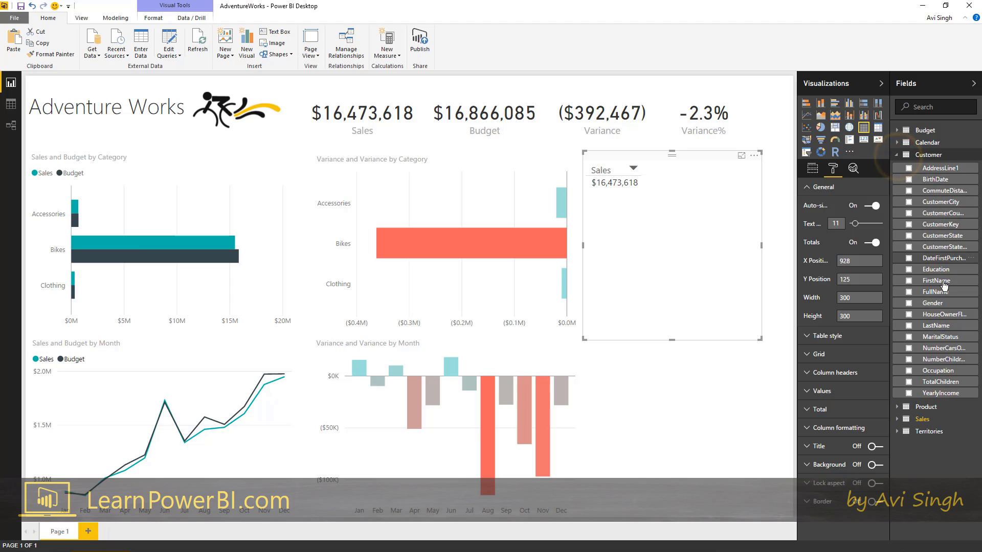
pyautogui.moveTo(936, 291); pyautogui.dragTo(629, 208)
pyautogui.click(812, 169)
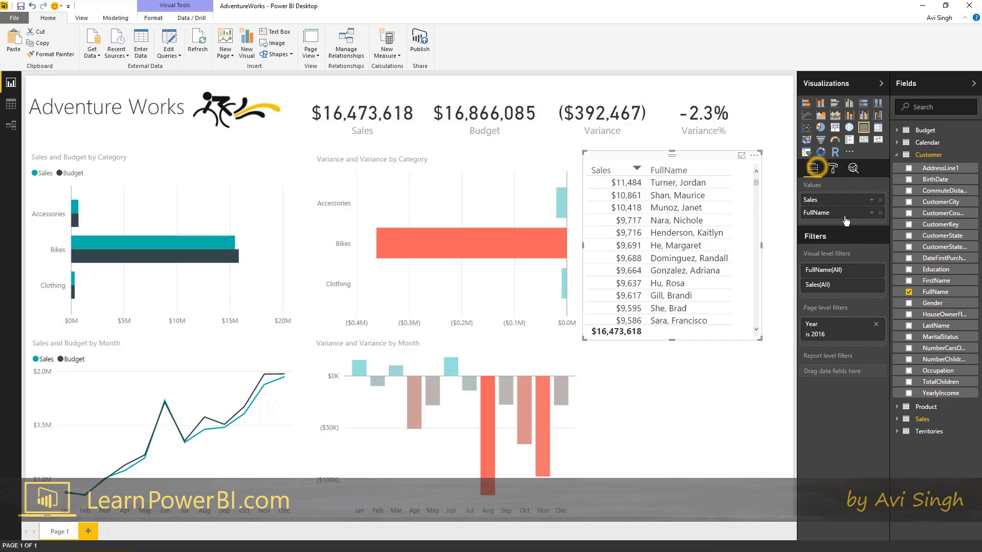
pyautogui.moveTo(832, 212); pyautogui.dragTo(832, 213)
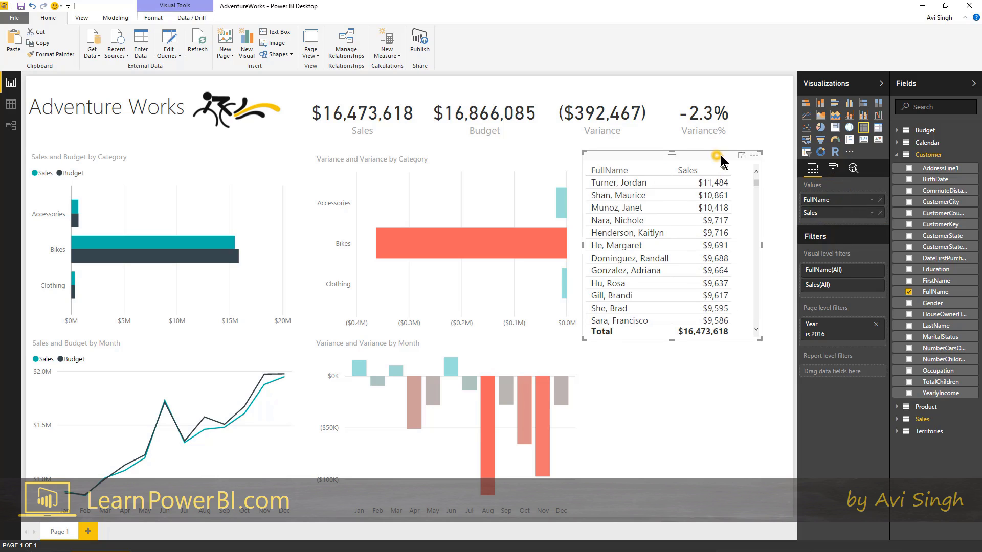
pyautogui.moveTo(720, 155); pyautogui.dragTo(725, 154)
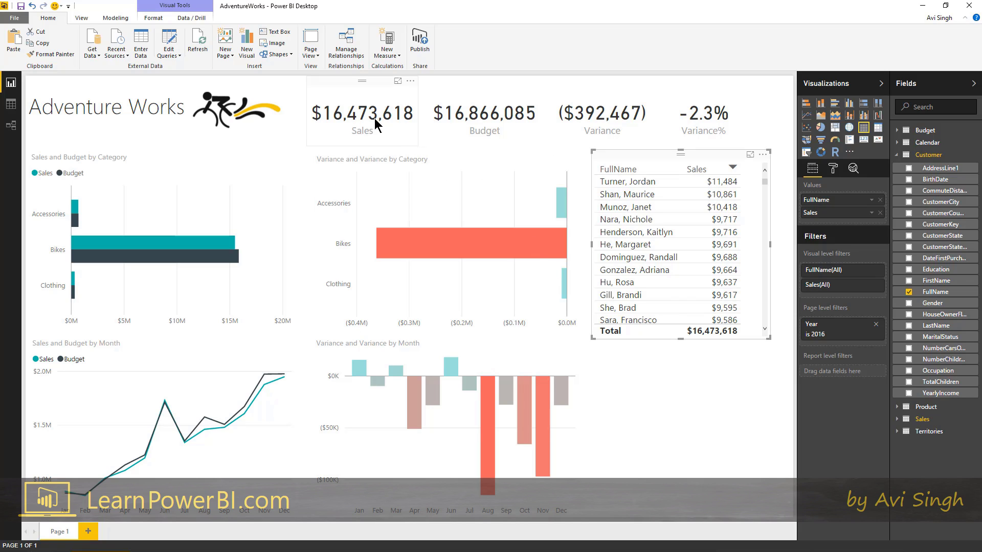
# Step: Turn off the table's Total row and add the title 'Top Customers' at size 11
pyautogui.click(704, 160)
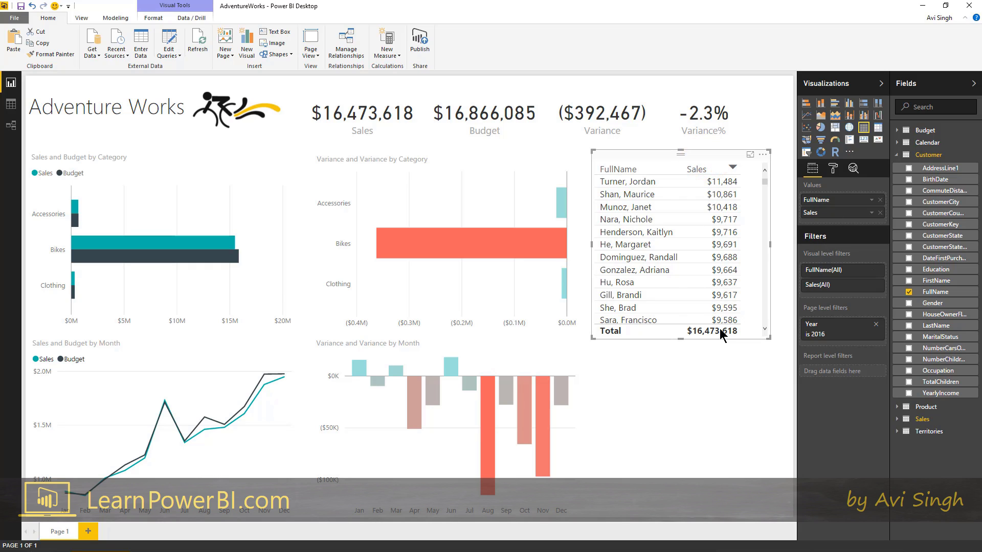
pyautogui.click(832, 168)
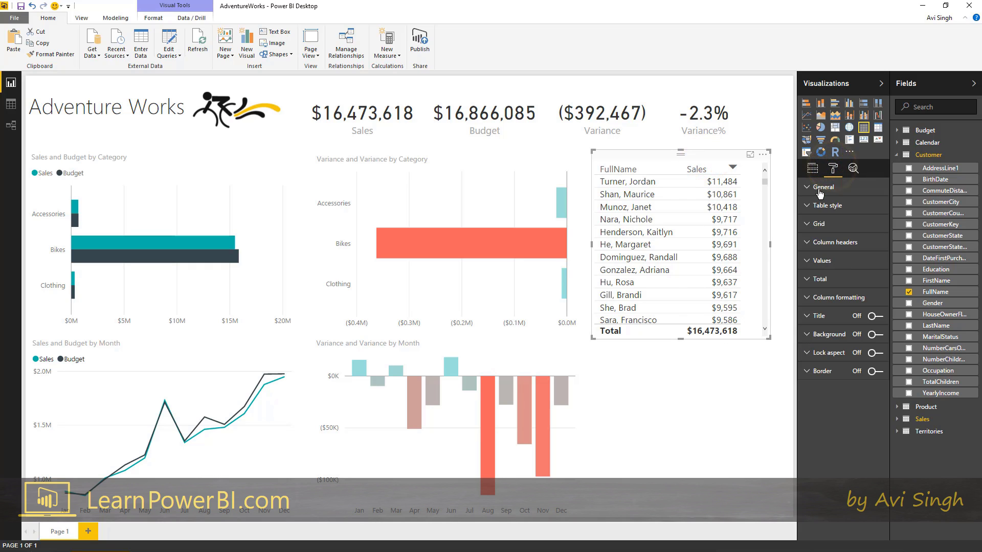
pyautogui.click(870, 242)
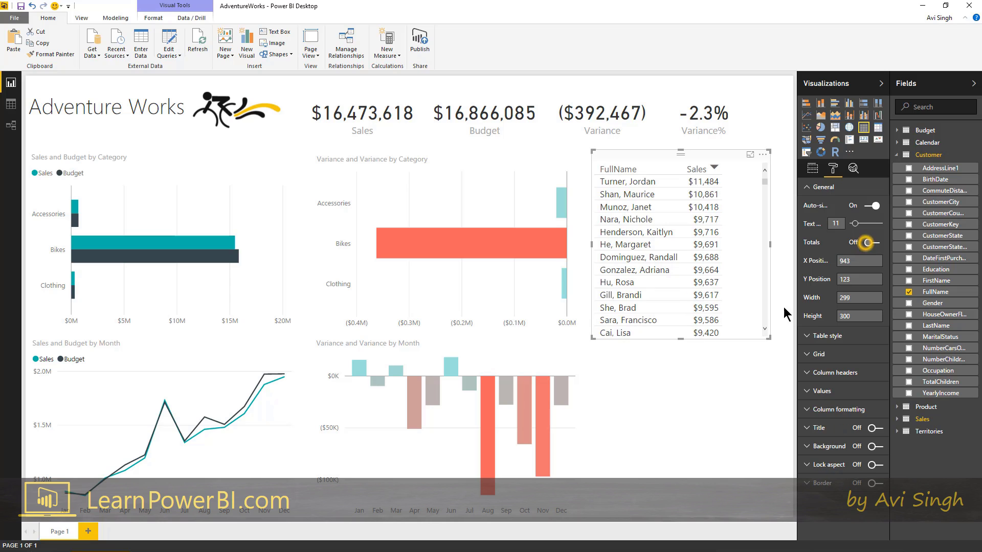
pyautogui.click(820, 187)
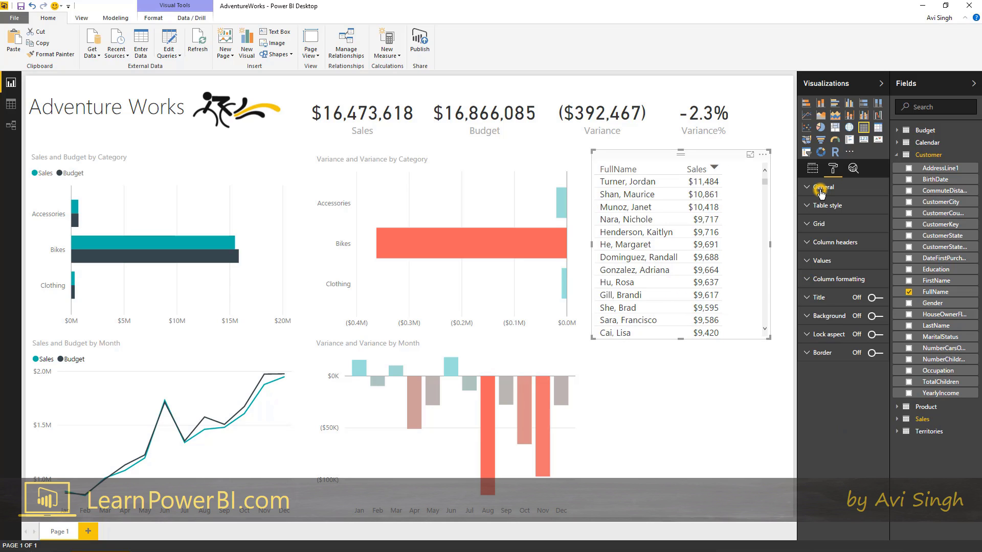
pyautogui.click(818, 298)
pyautogui.click(874, 299)
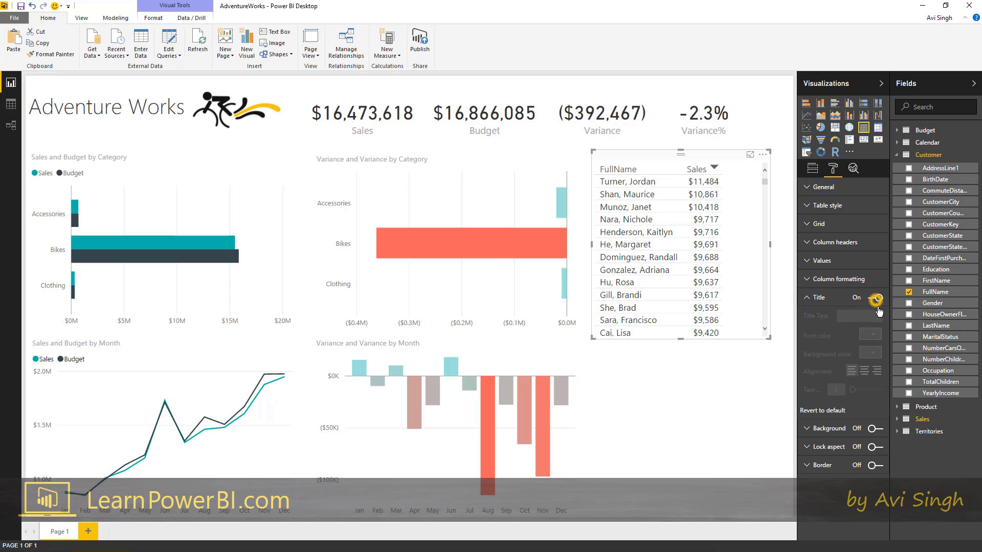
pyautogui.click(850, 317)
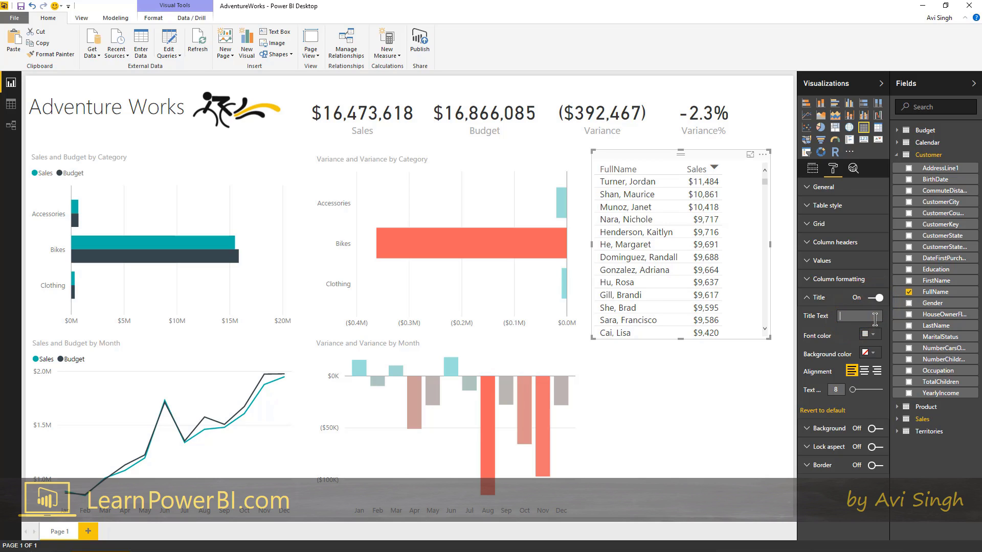
pyautogui.write('Top Customers')
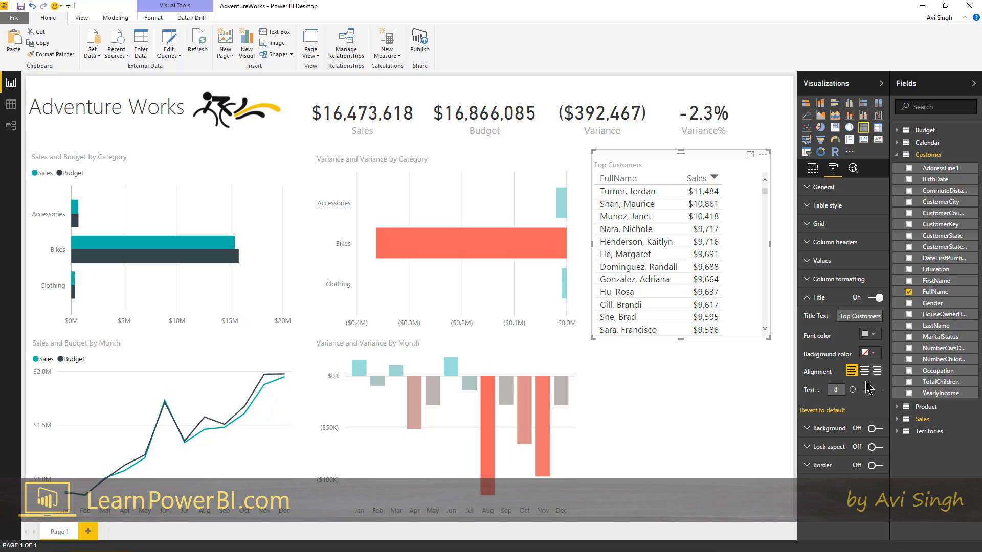
pyautogui.moveTo(852, 391); pyautogui.dragTo(854, 391)
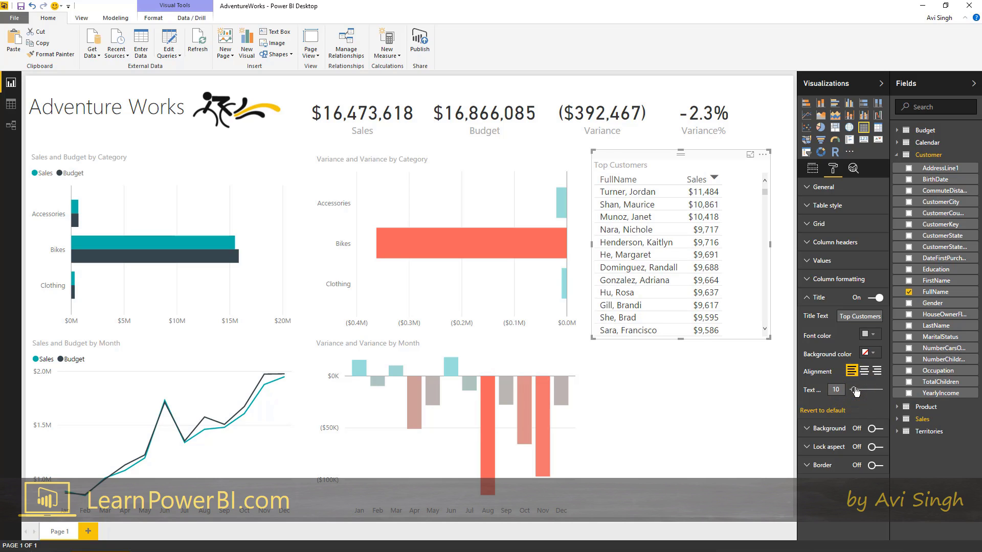
# Step: Reposition and narrow the Top Customers table beside the variance chart
pyautogui.moveTo(672, 154); pyautogui.dragTo(676, 153)
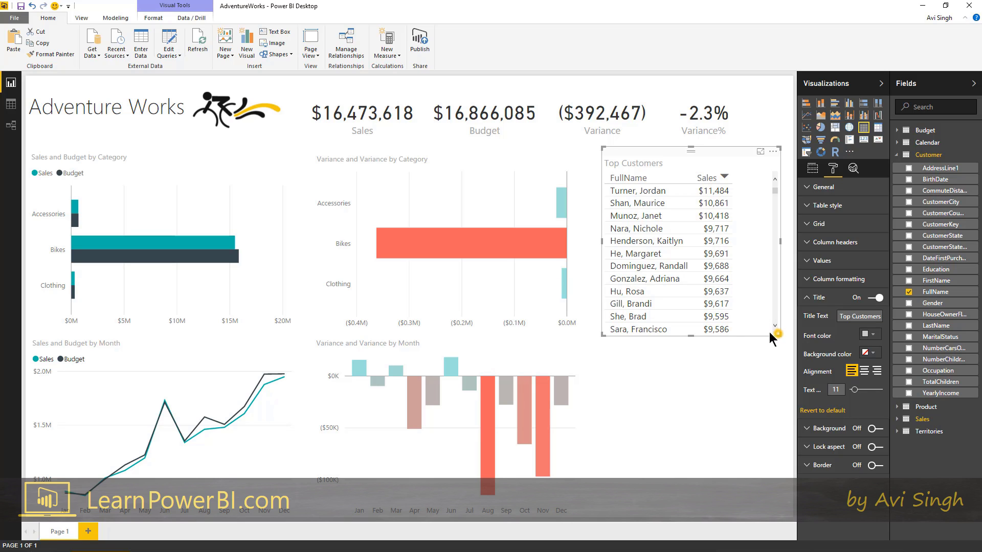
pyautogui.moveTo(771, 339); pyautogui.dragTo(759, 333)
pyautogui.moveTo(658, 148); pyautogui.dragTo(660, 370)
# Step: Paste a duplicate of the Top Customers table below it and adjust both tables' heights
pyautogui.hotkey('ctrl', 'c')
pyautogui.hotkey('ctrl', 'v')
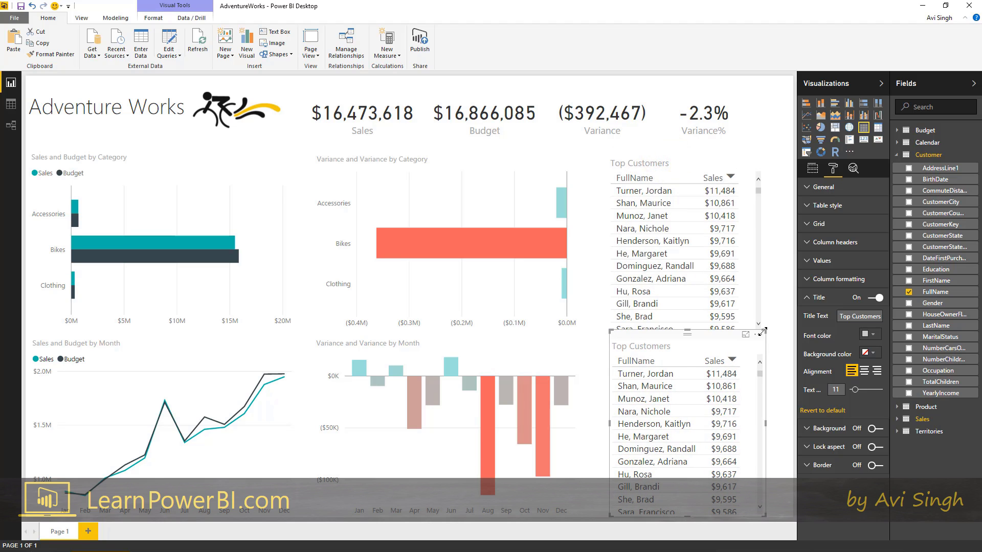
pyautogui.moveTo(761, 332); pyautogui.dragTo(762, 349)
pyautogui.click(750, 315)
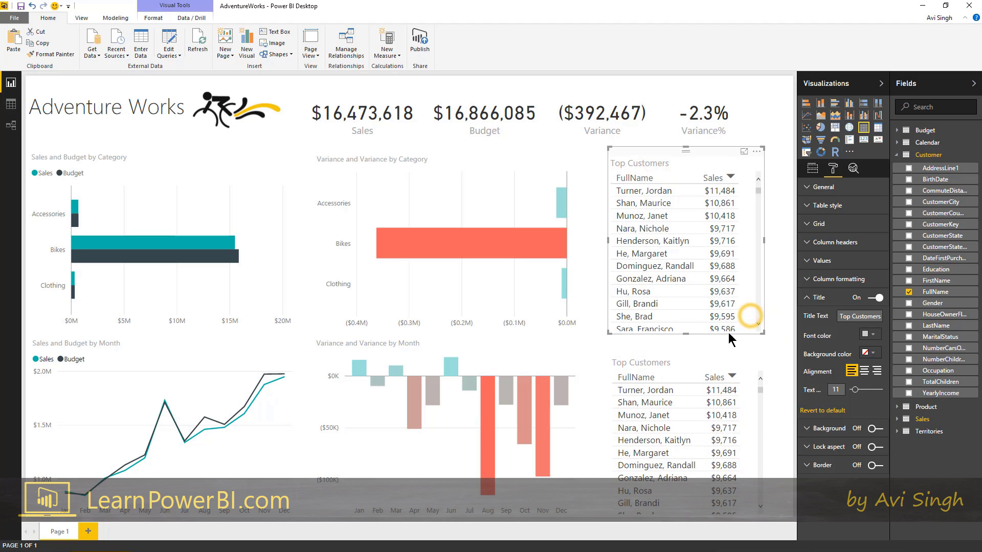
pyautogui.click(685, 335)
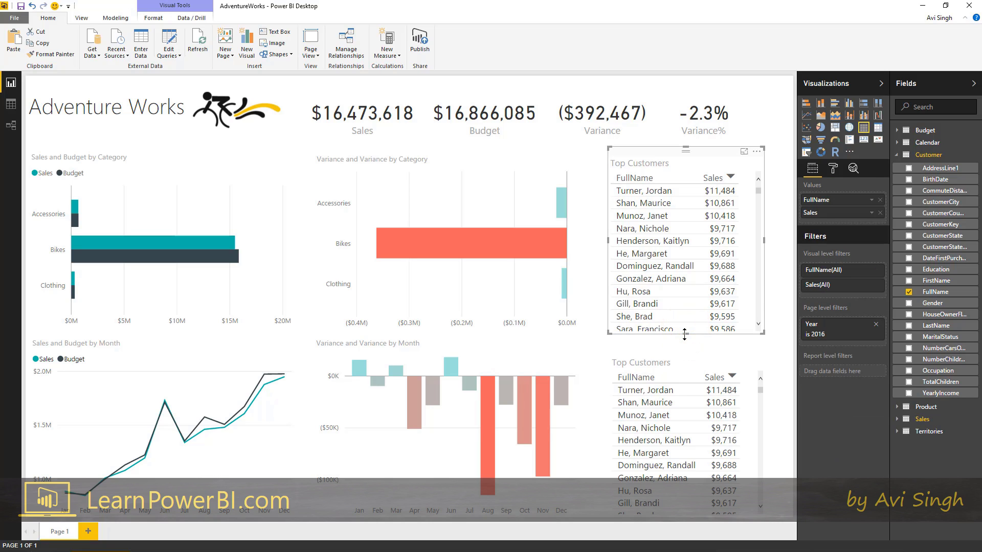
pyautogui.moveTo(684, 334); pyautogui.dragTo(684, 329)
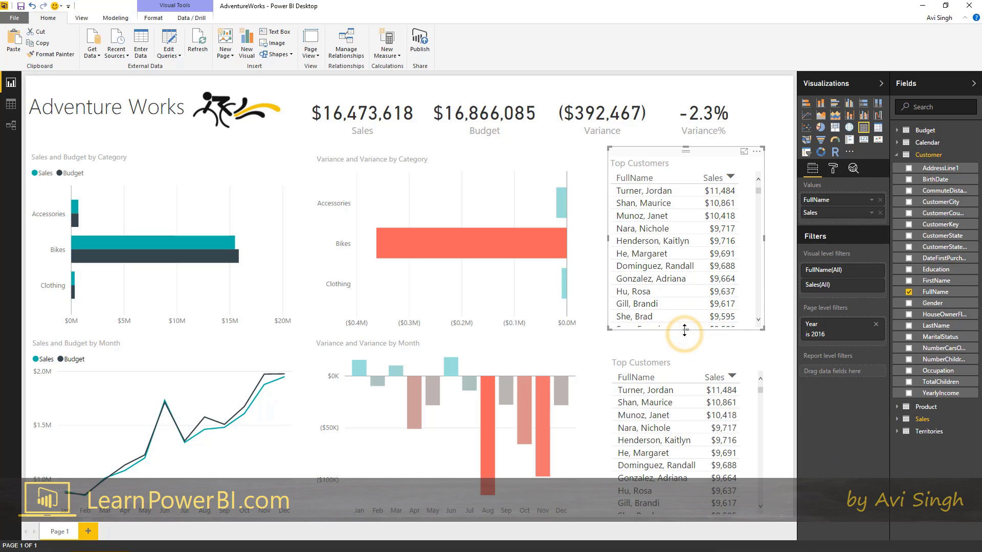
# Step: Replace FullName with Product ProductName in the lower table
pyautogui.click(704, 365)
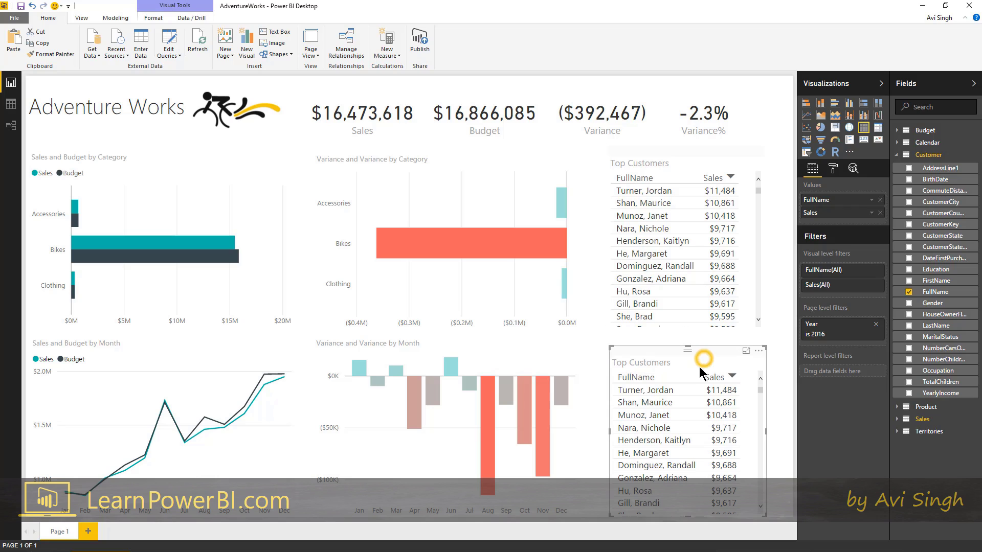
pyautogui.click(880, 200)
pyautogui.click(897, 154)
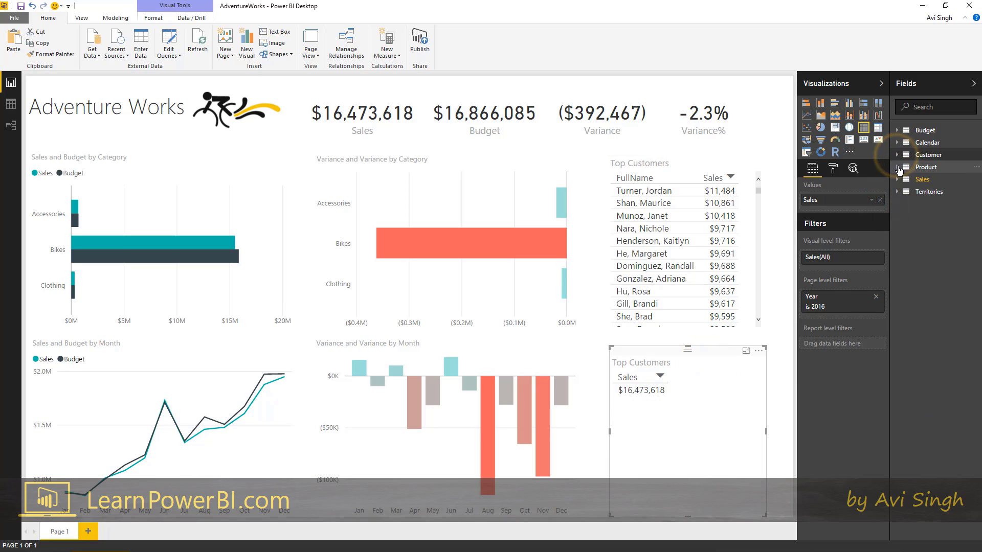
pyautogui.click(898, 169)
pyautogui.moveTo(943, 282); pyautogui.dragTo(862, 202)
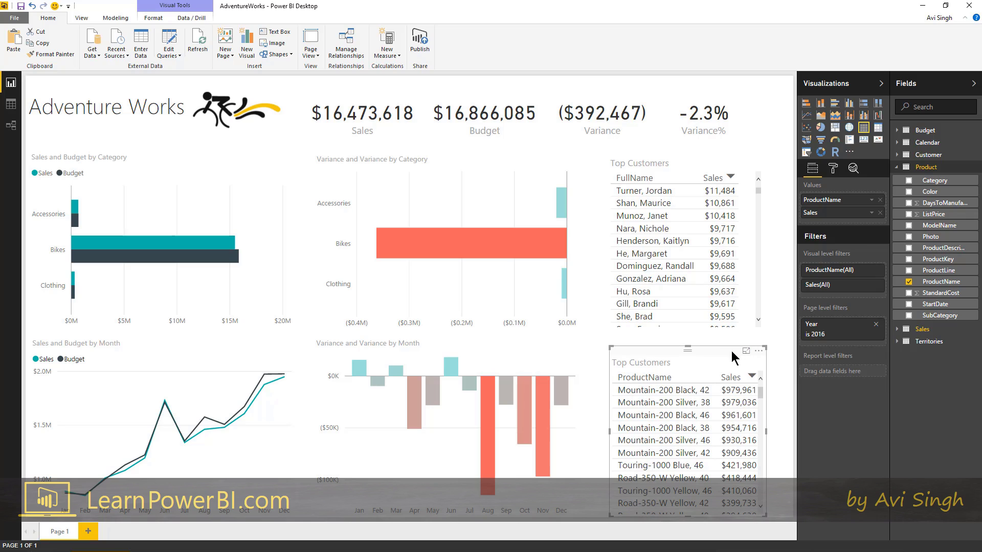
# Step: Widen both the product table and the upper Top Customers table
pyautogui.click(729, 352)
pyautogui.moveTo(729, 353); pyautogui.dragTo(725, 352)
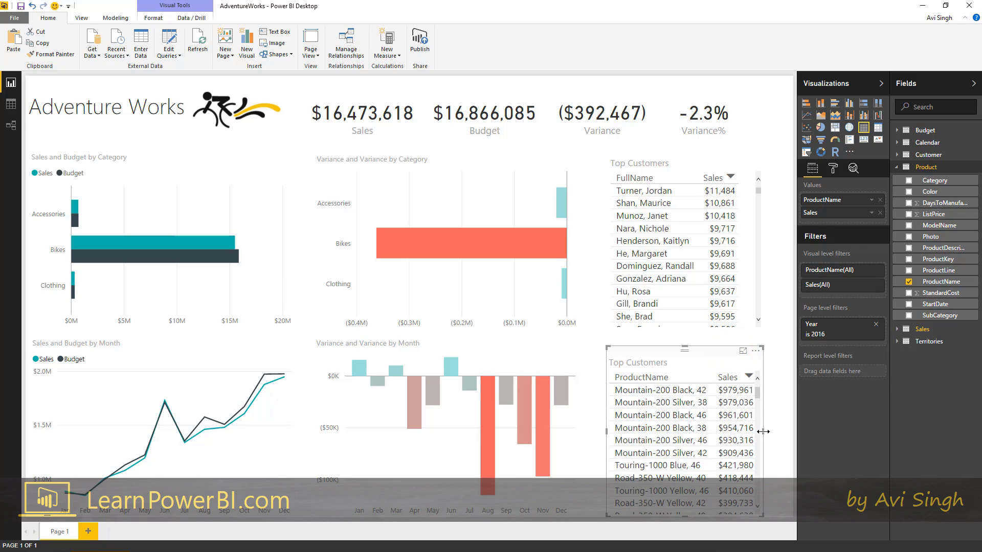
pyautogui.moveTo(762, 432); pyautogui.dragTo(775, 431)
pyautogui.click(724, 150)
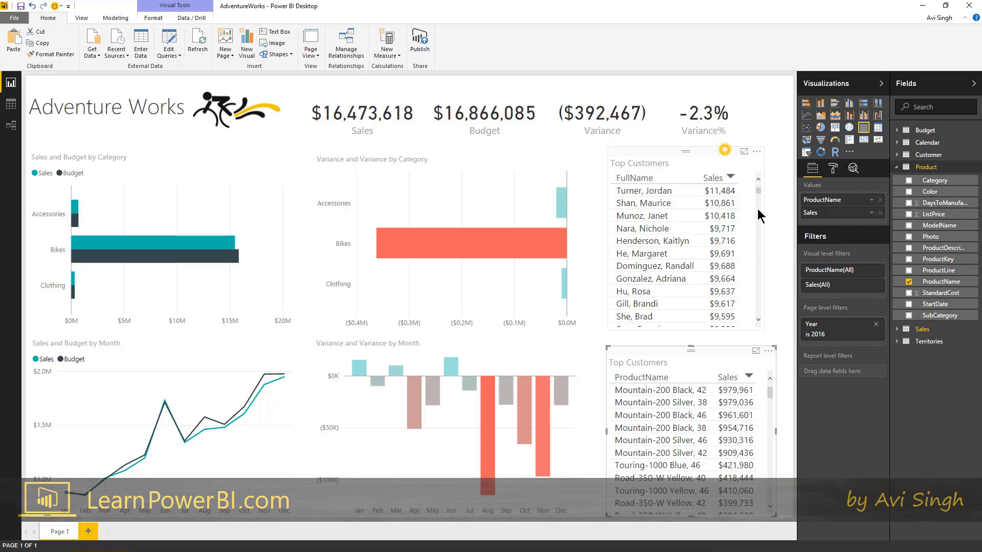
pyautogui.moveTo(763, 238); pyautogui.dragTo(770, 238)
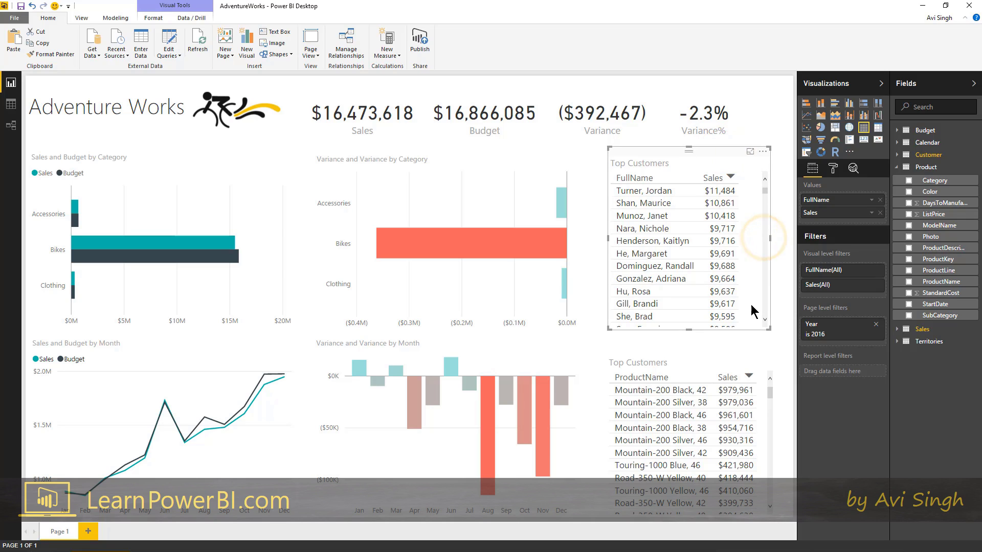
pyautogui.click(724, 353)
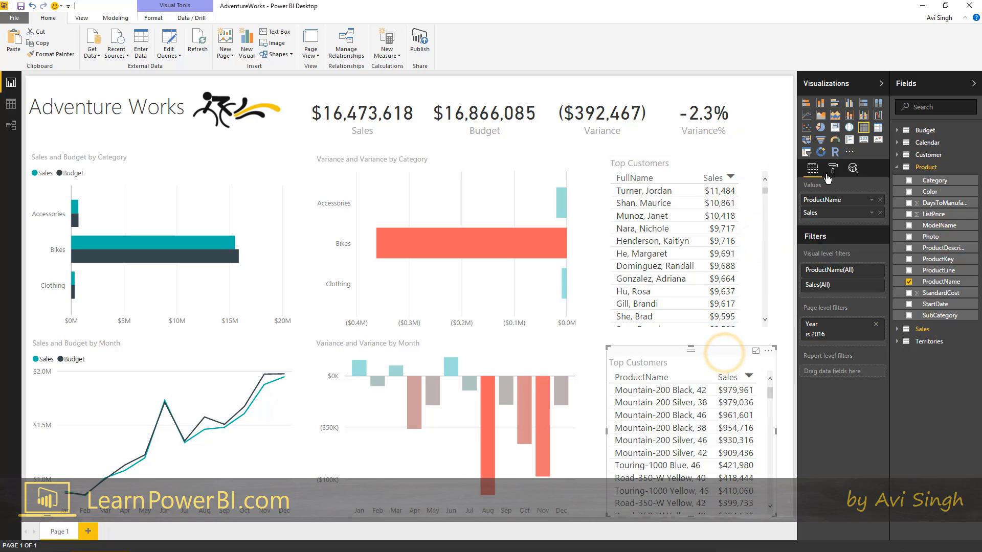
pyautogui.click(833, 168)
# Step: Select the word 'Customers' in the lower product table's title text, ready to replace it
pyautogui.click(814, 297)
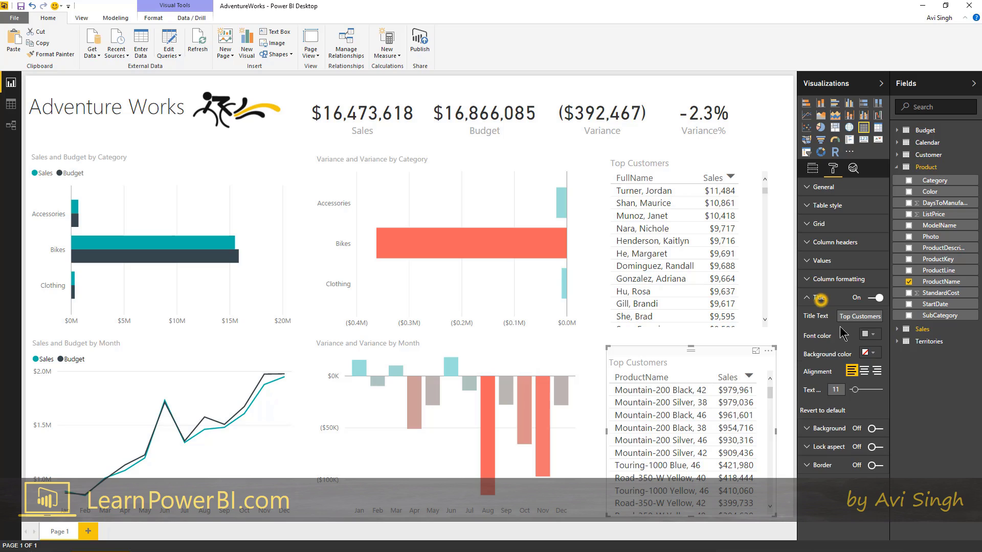
pyautogui.click(862, 317)
pyautogui.doubleClick(862, 317)
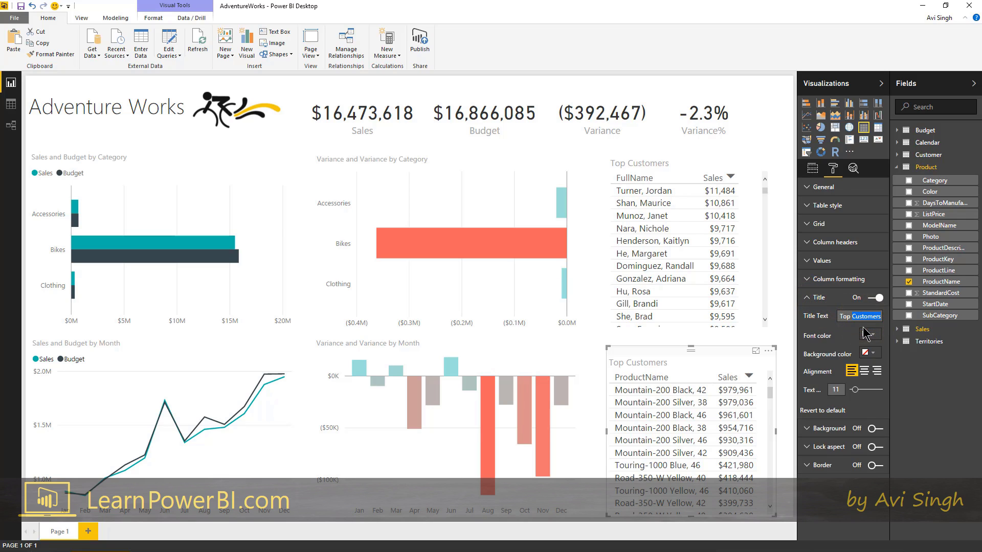